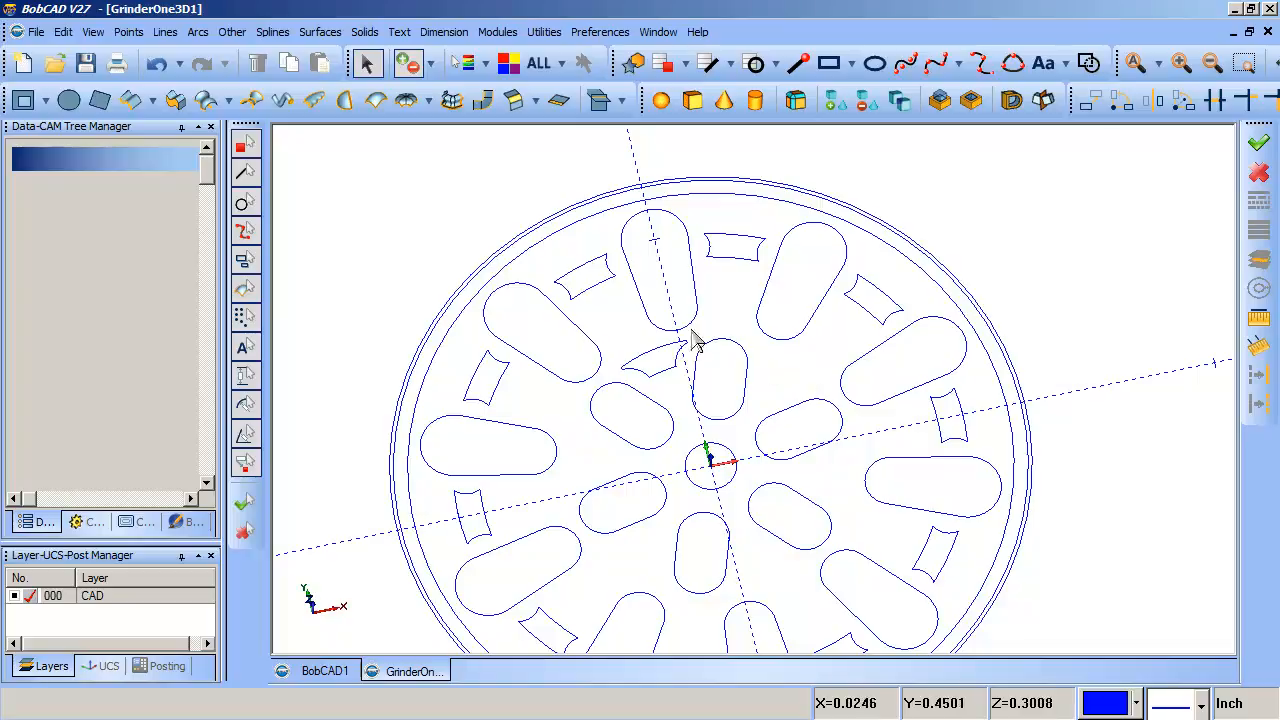
Step: Extrude the closed fang-shaped profile above the centre hole 0.25 inch along its normal, with caps
{"action": "left_click_drag", "start_coordinate": [610, 314], "coordinate": [762, 446]}
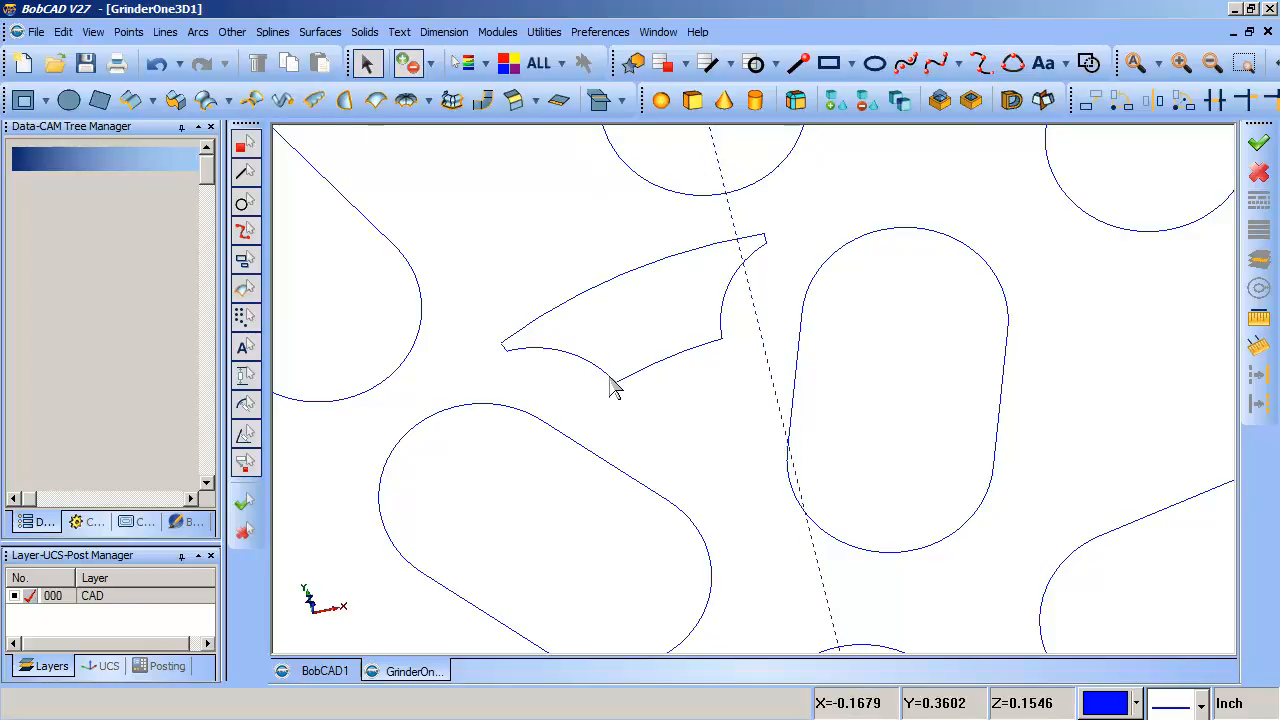
{"action": "left_click", "coordinate": [130, 100]}
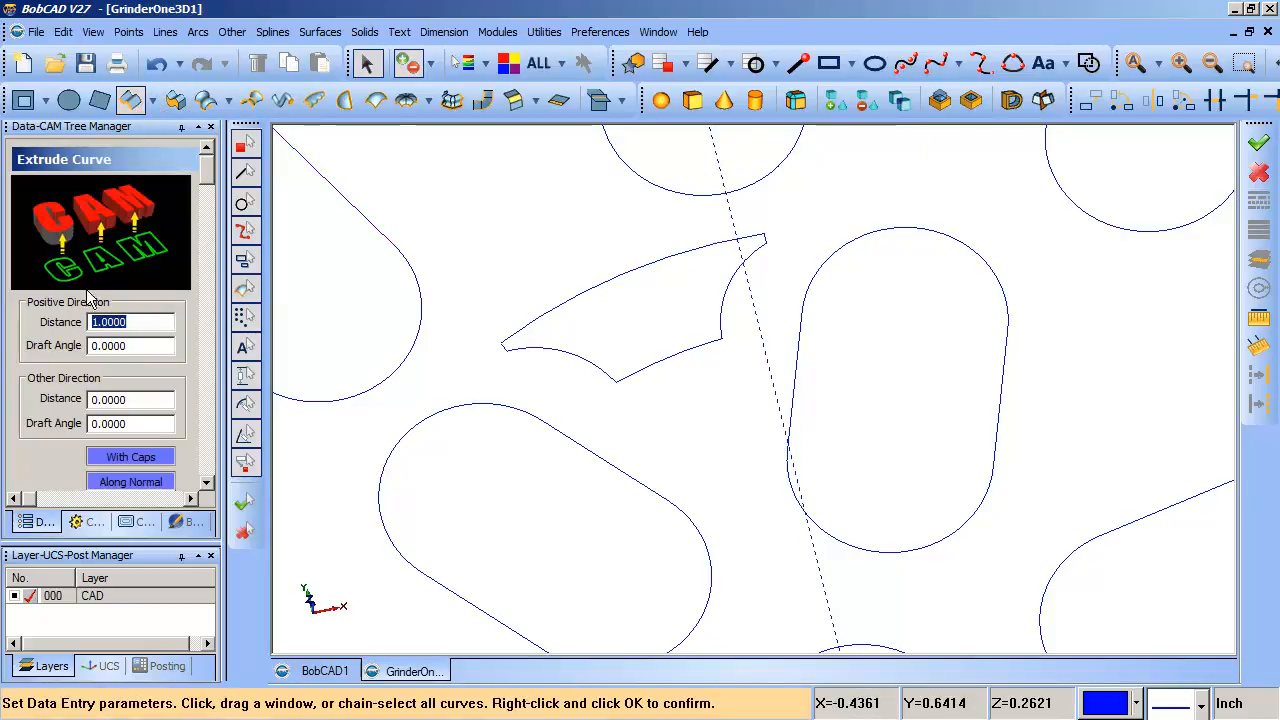
{"action": "type", "text": "2"}
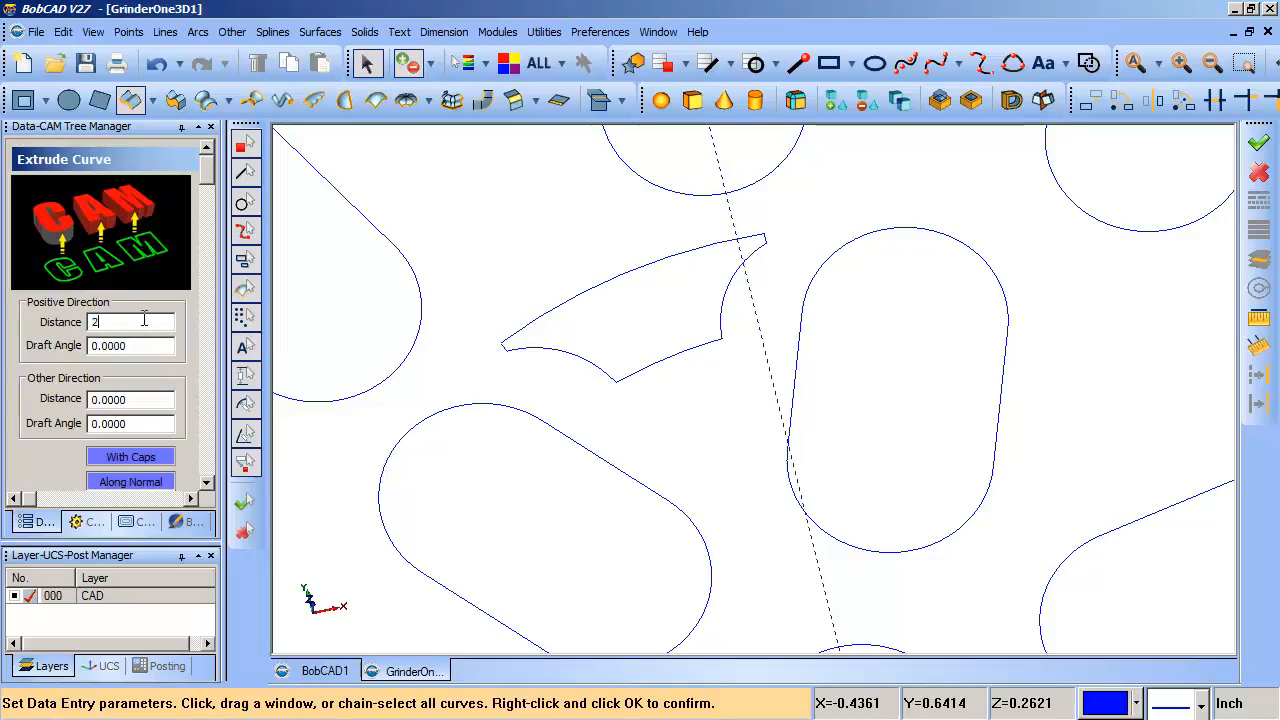
{"action": "type", "text": "5"}
{"action": "key", "text": "Return"}
{"action": "left_click", "coordinate": [645, 377]}
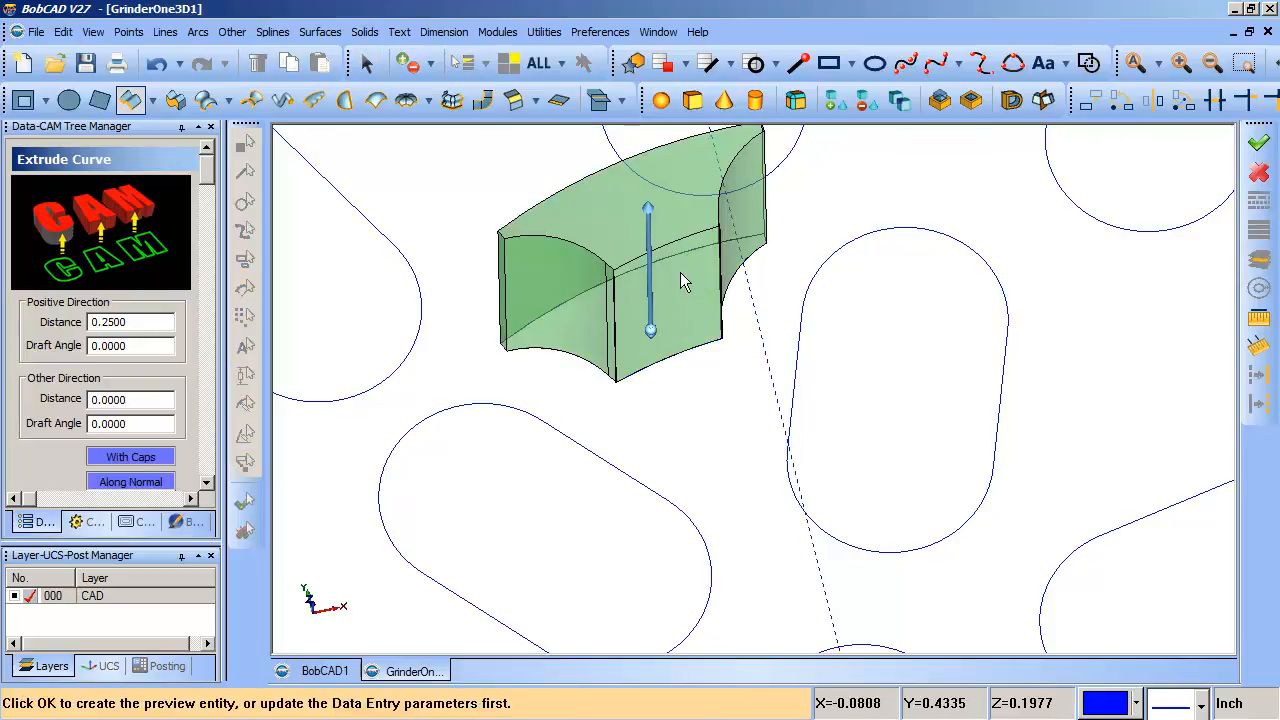
{"action": "key", "text": "Return"}
{"action": "middle_click_drag", "start_coordinate": [714, 280], "coordinate": [840, 320]}
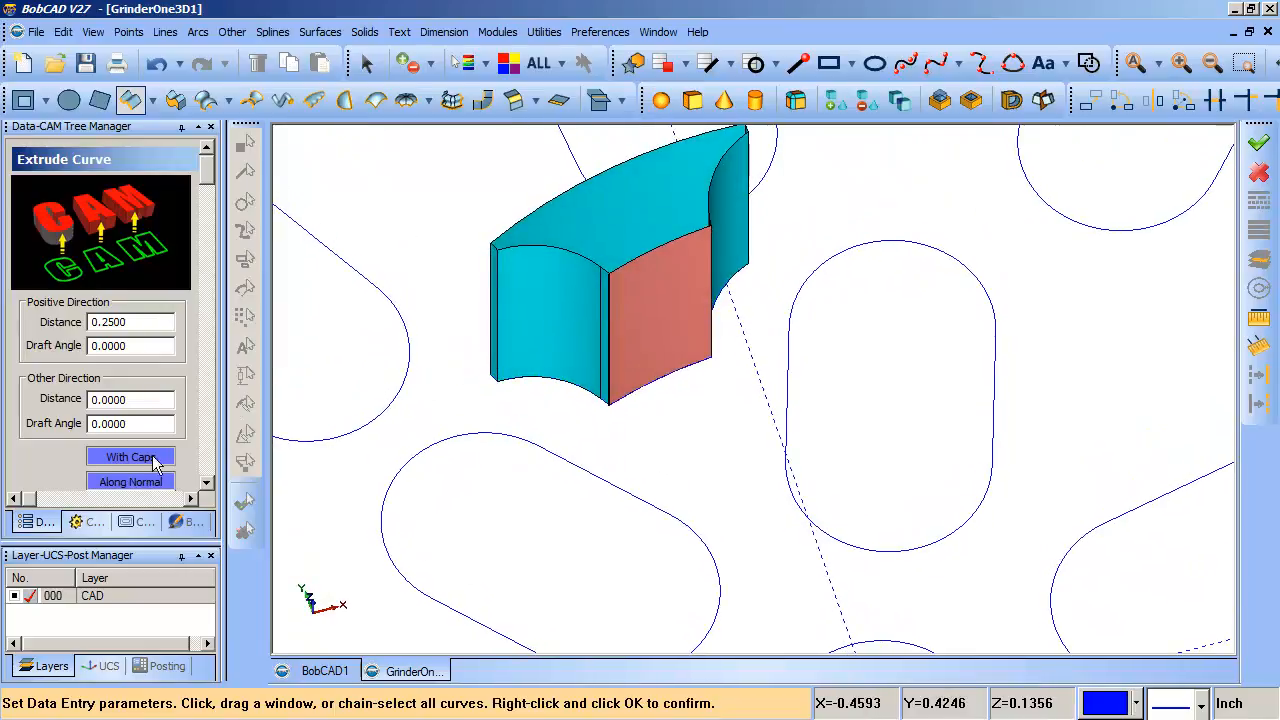
{"action": "left_click_drag", "start_coordinate": [143, 545], "coordinate": [148, 584]}
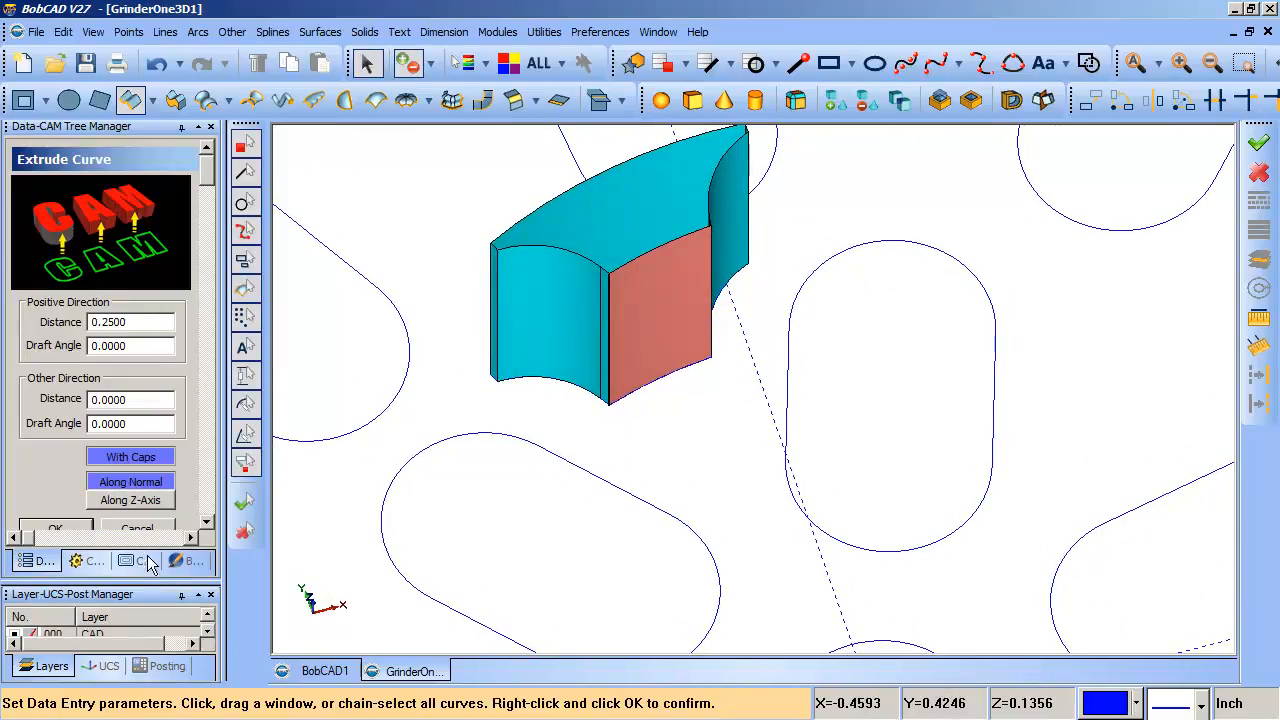
{"action": "left_click", "coordinate": [154, 532]}
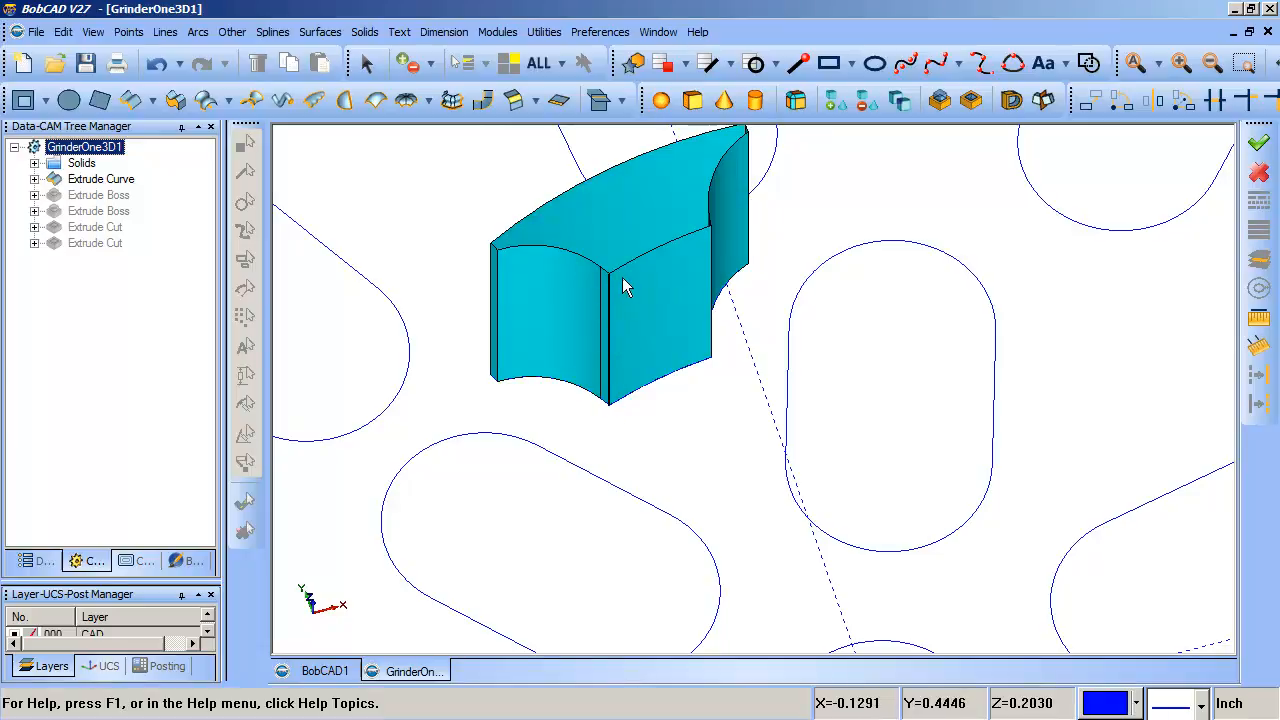
Step: Inspect the front vertical corner of the extruded solid and undo the extrusion
{"action": "mouse_move", "coordinate": [660, 320]}
{"action": "middle_mouse_down"}
{"action": "mouse_move", "coordinate": [674, 357]}
{"action": "mouse_move", "coordinate": [654, 372]}
{"action": "mouse_move", "coordinate": [717, 343]}
{"action": "mouse_move", "coordinate": [706, 323]}
{"action": "mouse_move", "coordinate": [697, 337]}
{"action": "middle_mouse_up"}
{"action": "key", "text": "ctrl+w"}
{"action": "left_click_drag", "start_coordinate": [568, 226], "coordinate": [665, 322]}
{"action": "left_click_drag", "start_coordinate": [734, 274], "coordinate": [859, 379]}
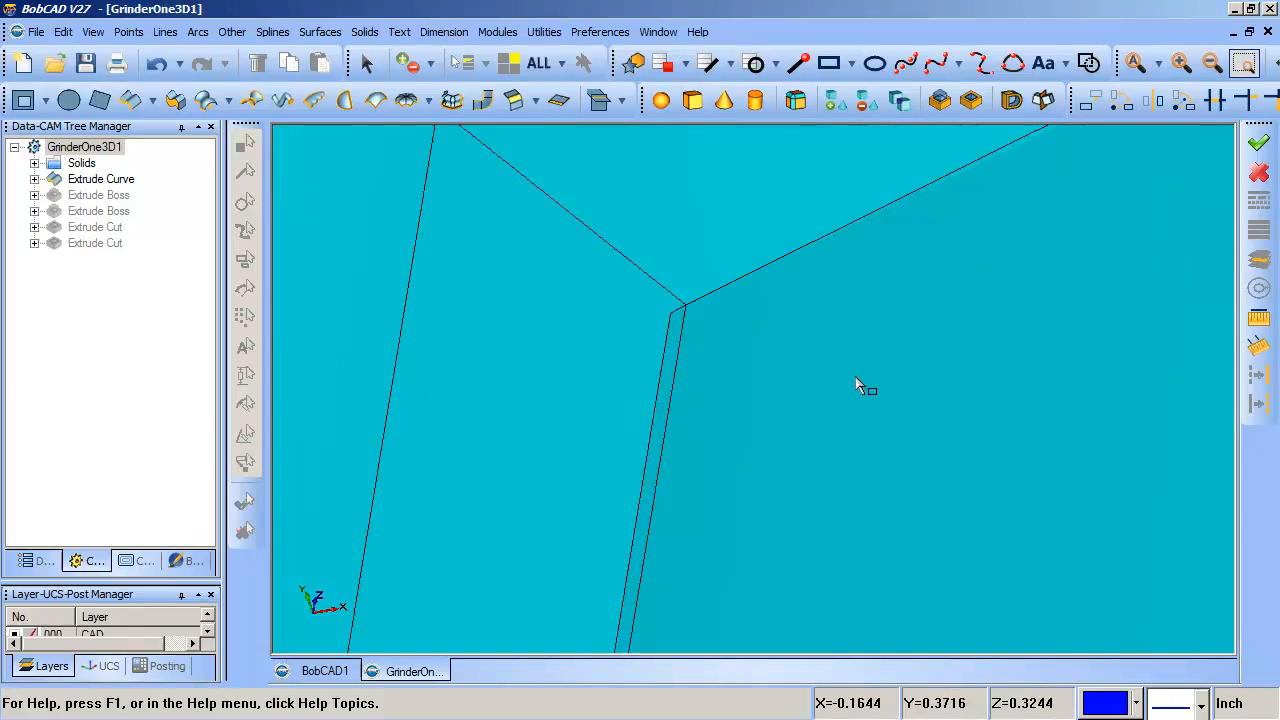
{"action": "middle_click_drag", "start_coordinate": [857, 381], "coordinate": [861, 385]}
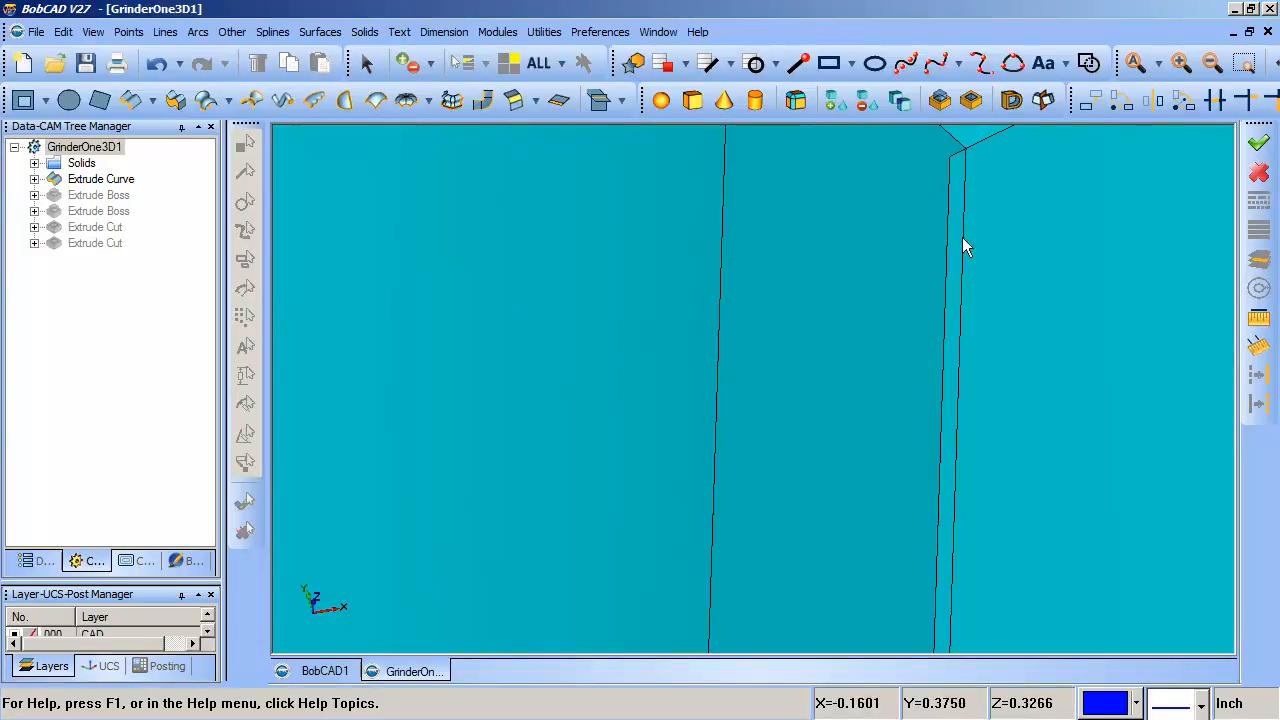
{"action": "left_click", "coordinate": [1137, 68]}
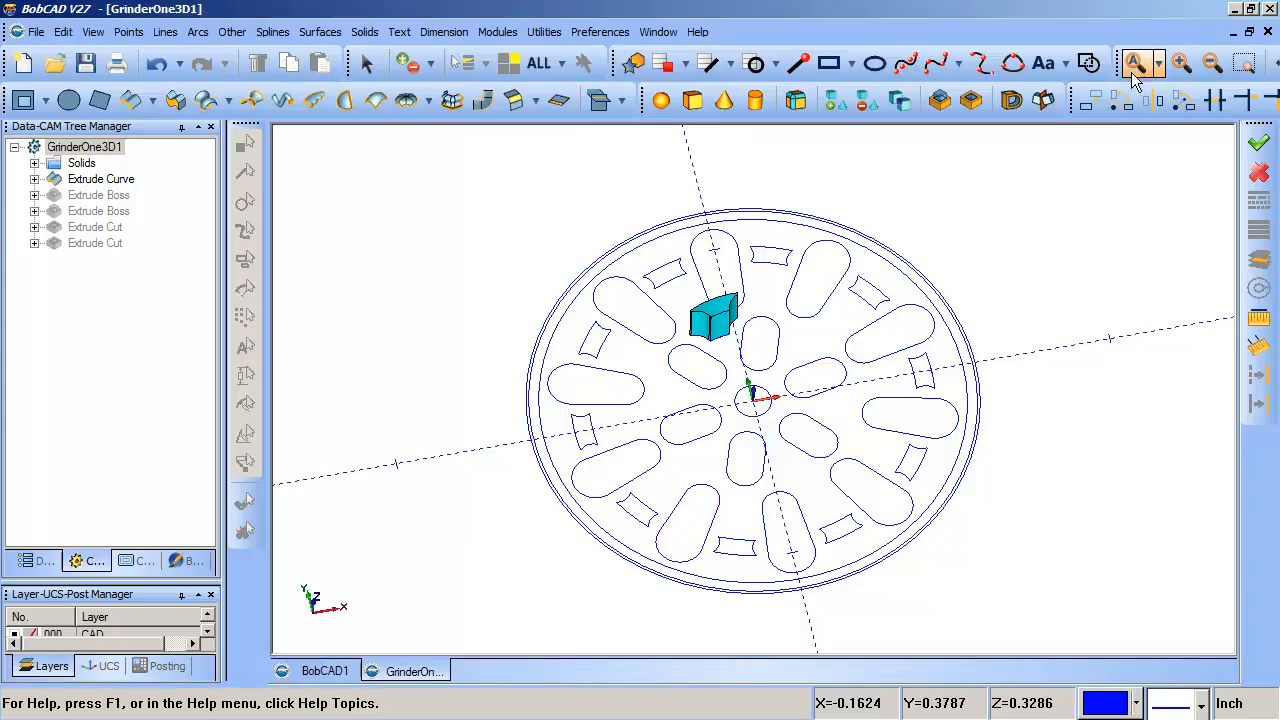
{"action": "left_click", "coordinate": [157, 64]}
Step: Quick-trim the line end overhanging the lower corner of the fang-shaped profile
{"action": "scroll", "coordinate": [722, 322], "scroll_direction": "up", "scroll_amount": 5}
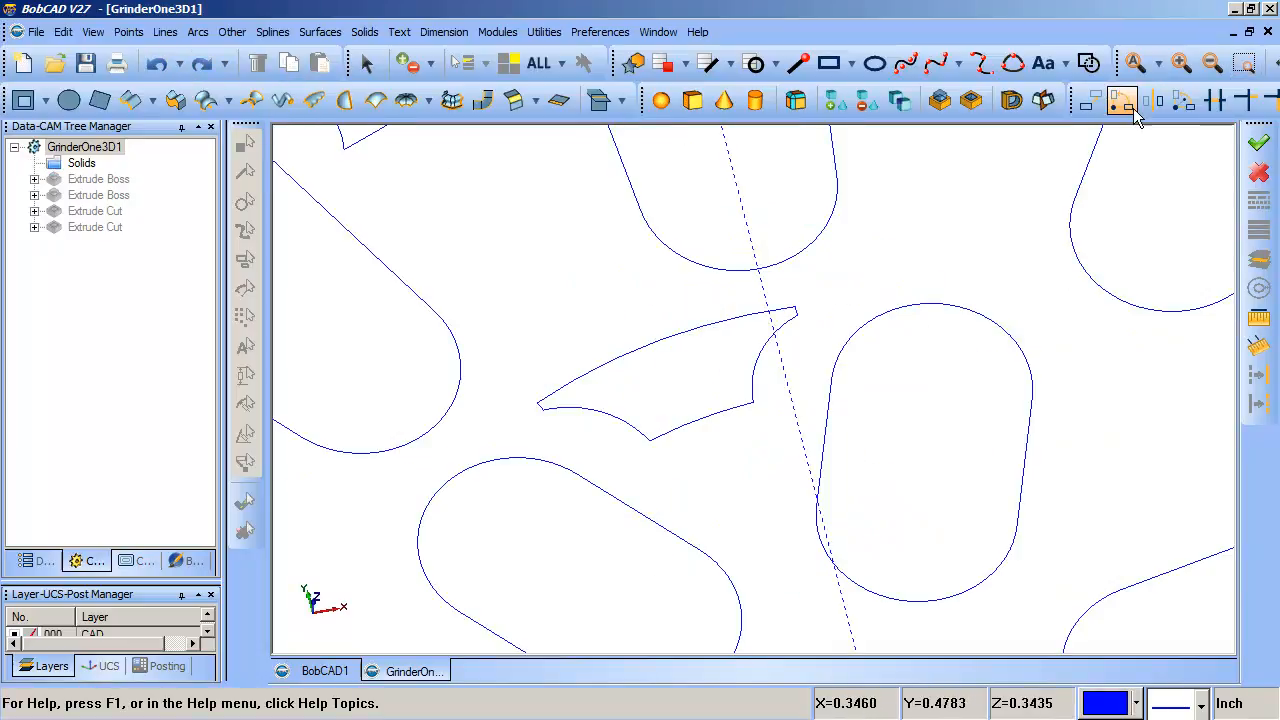
{"action": "left_click", "coordinate": [1213, 101]}
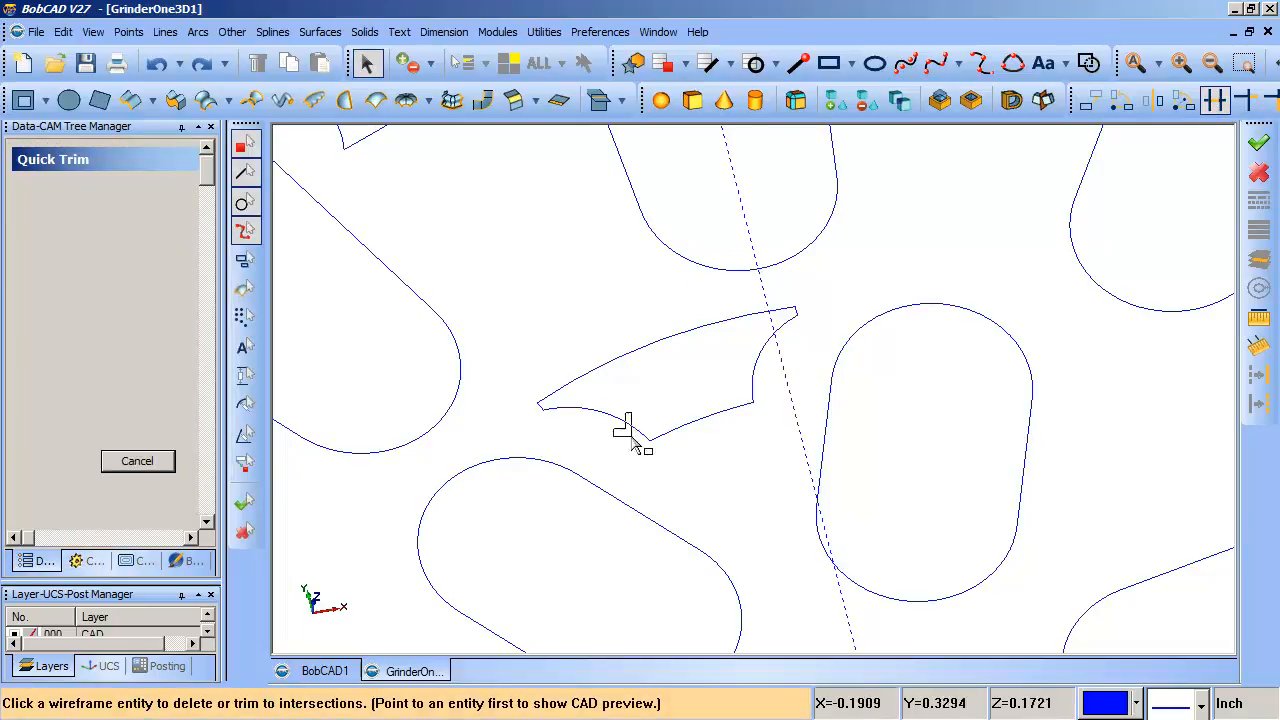
{"action": "scroll", "coordinate": [631, 434], "scroll_direction": "up", "scroll_amount": 4}
{"action": "scroll", "coordinate": [776, 326], "scroll_direction": "up", "scroll_amount": 5}
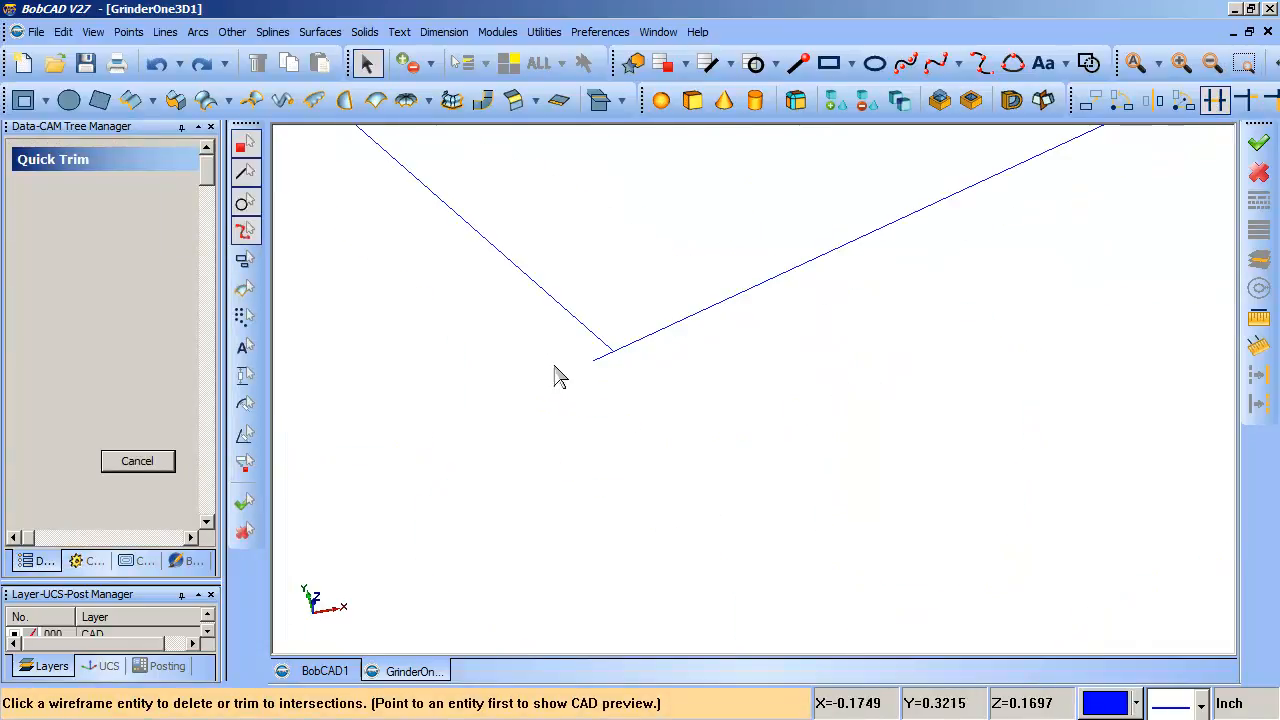
{"action": "left_click", "coordinate": [604, 356]}
{"action": "scroll", "coordinate": [497, 449], "scroll_direction": "down", "scroll_amount": 3}
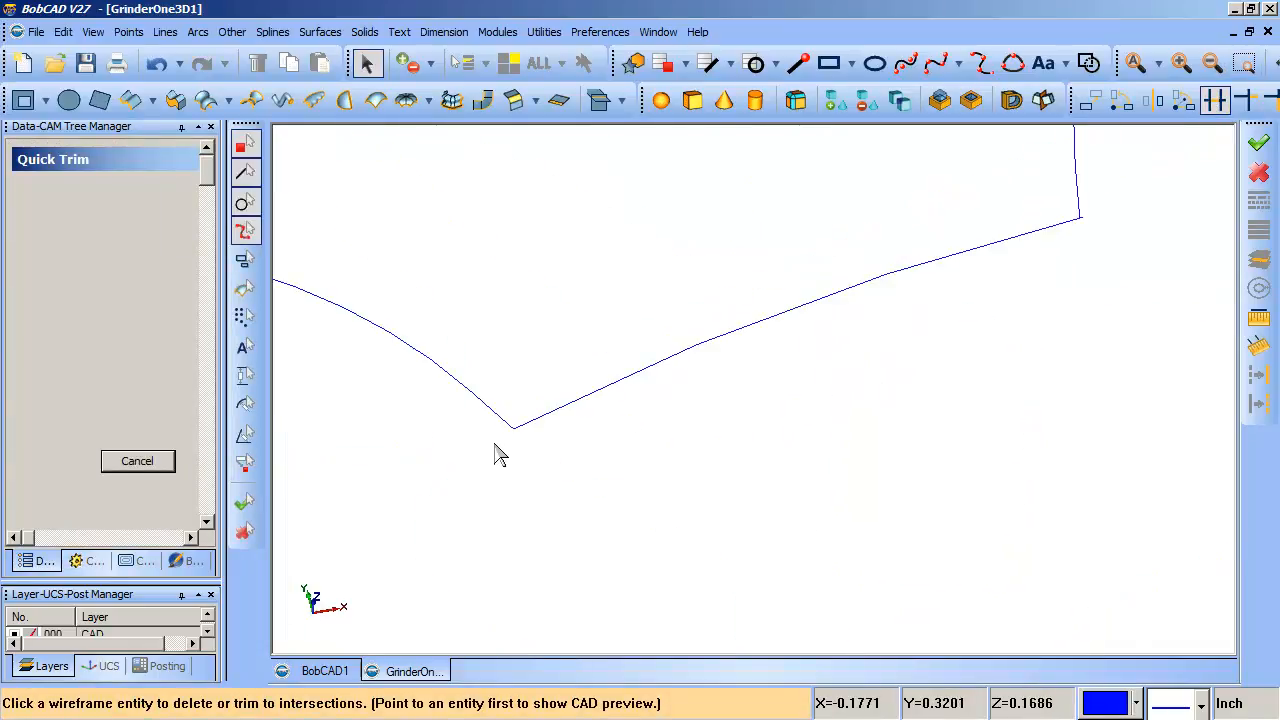
{"action": "scroll", "coordinate": [1100, 280], "scroll_direction": "up", "scroll_amount": 2}
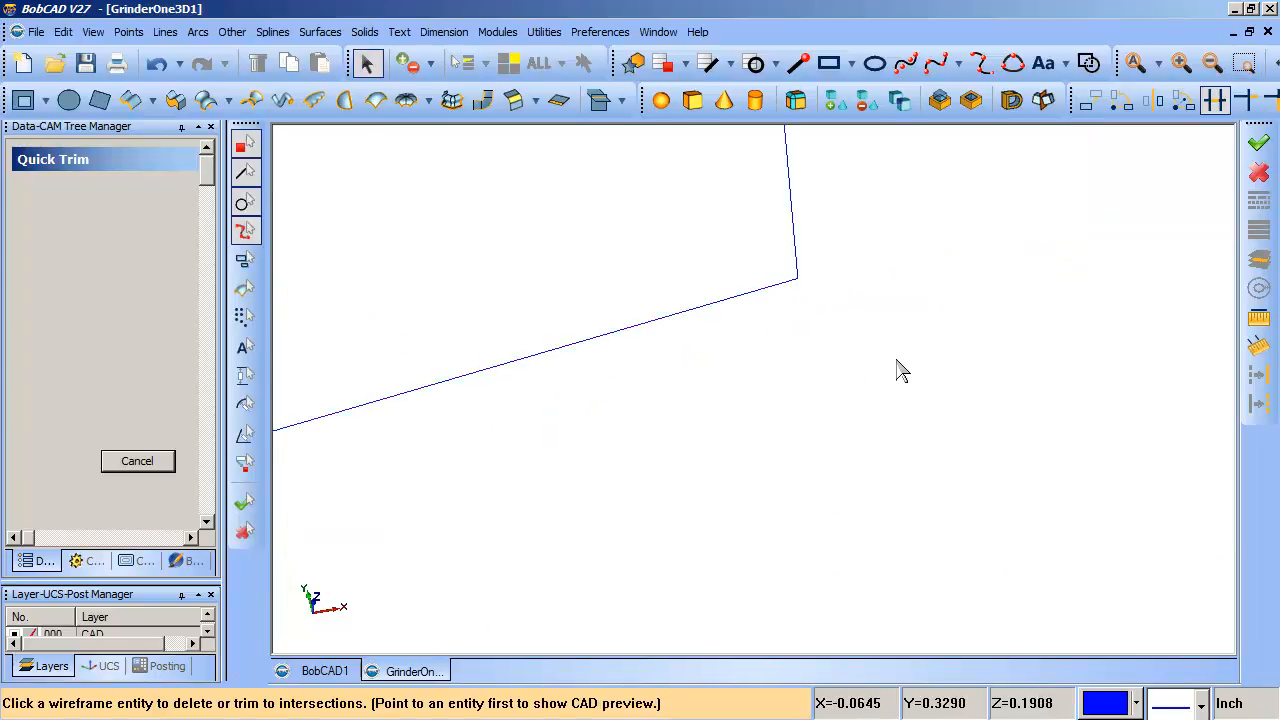
{"action": "scroll", "coordinate": [900, 370], "scroll_direction": "down", "scroll_amount": 5}
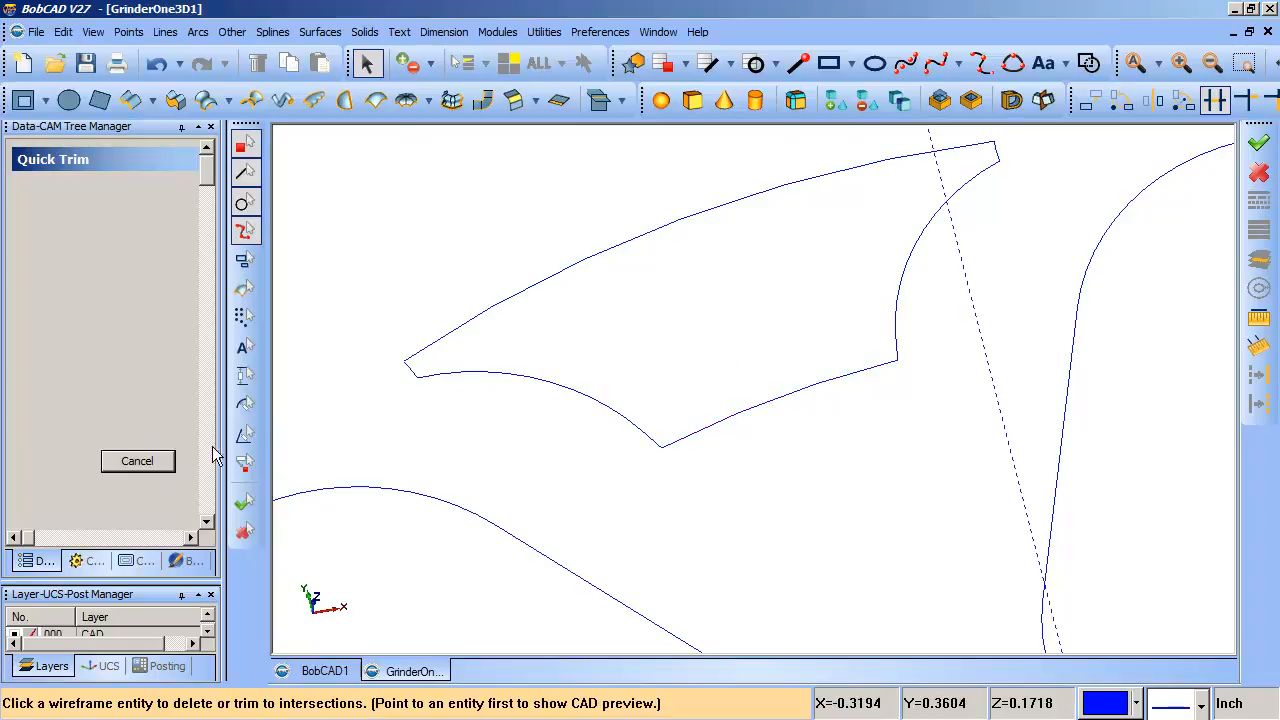
{"action": "left_click", "coordinate": [140, 461]}
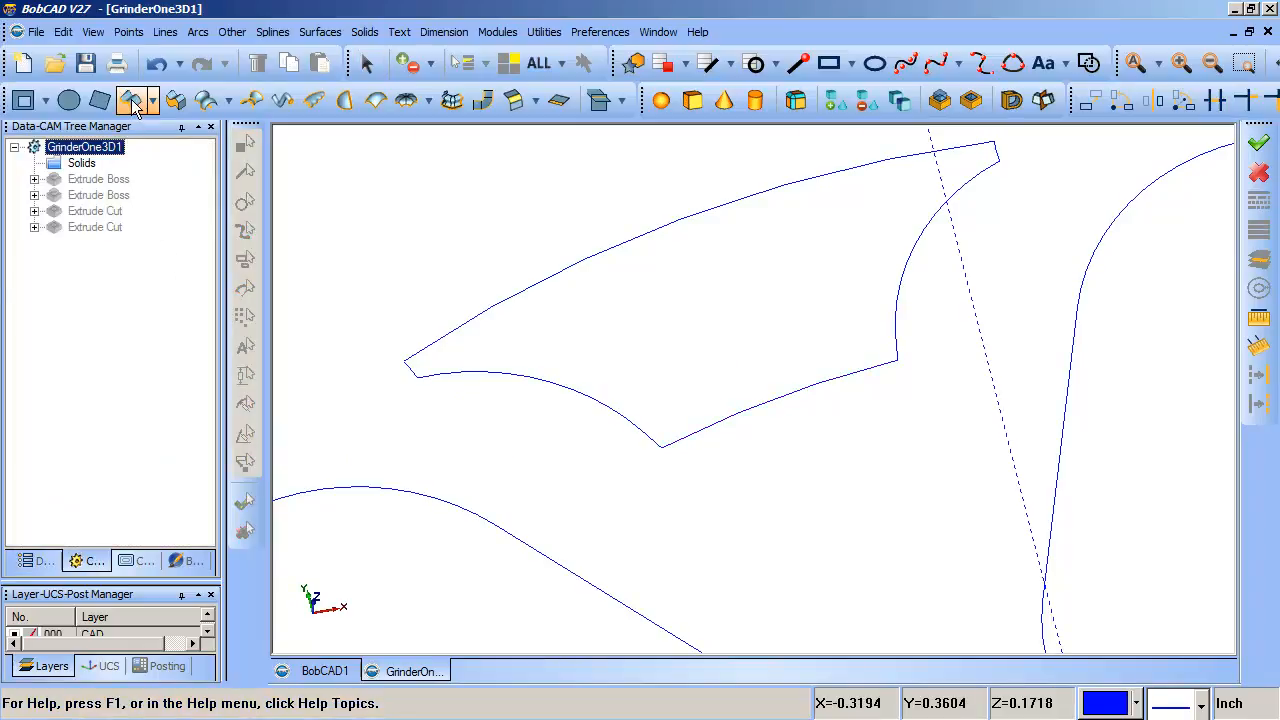
Step: Extrude the trimmed fang-shaped profile 0.25 inch along its normal, with caps
{"action": "left_click", "coordinate": [130, 100]}
{"action": "left_click", "coordinate": [593, 395]}
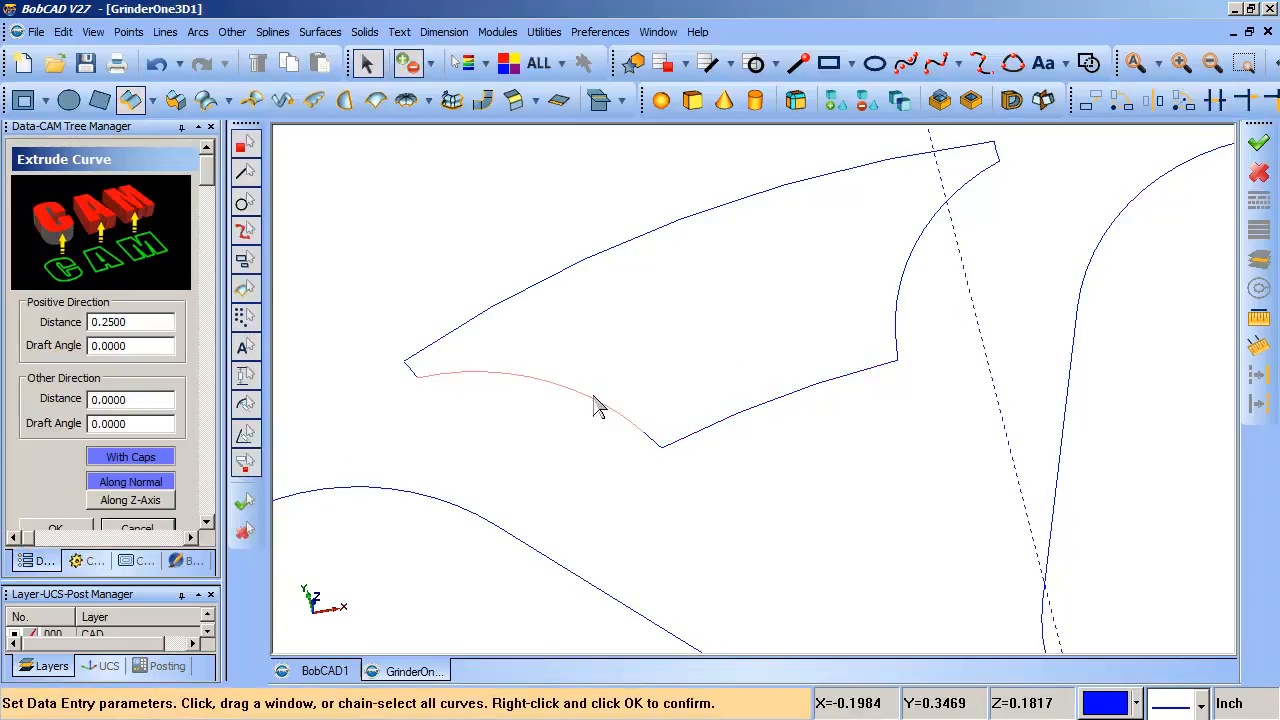
{"action": "right_click", "coordinate": [595, 405]}
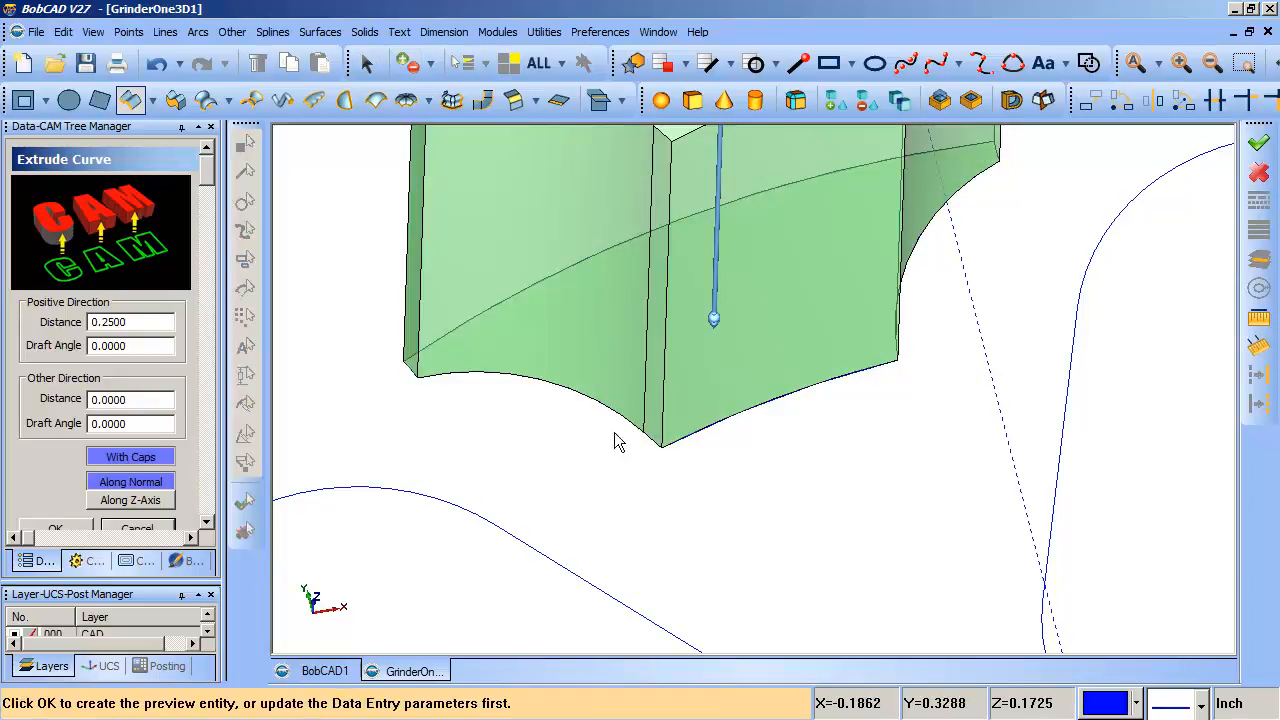
{"action": "left_click", "coordinate": [55, 527]}
{"action": "left_click", "coordinate": [137, 527]}
Step: Examine the narrow face along the front vertical corner of the extruded tooth from several angles
{"action": "middle_click_drag", "start_coordinate": [883, 478], "coordinate": [889, 459]}
{"action": "scroll", "coordinate": [863, 468], "scroll_direction": "down", "scroll_amount": 4}
{"action": "middle_click_drag", "start_coordinate": [723, 246], "coordinate": [591, 511], "text": "shift"}
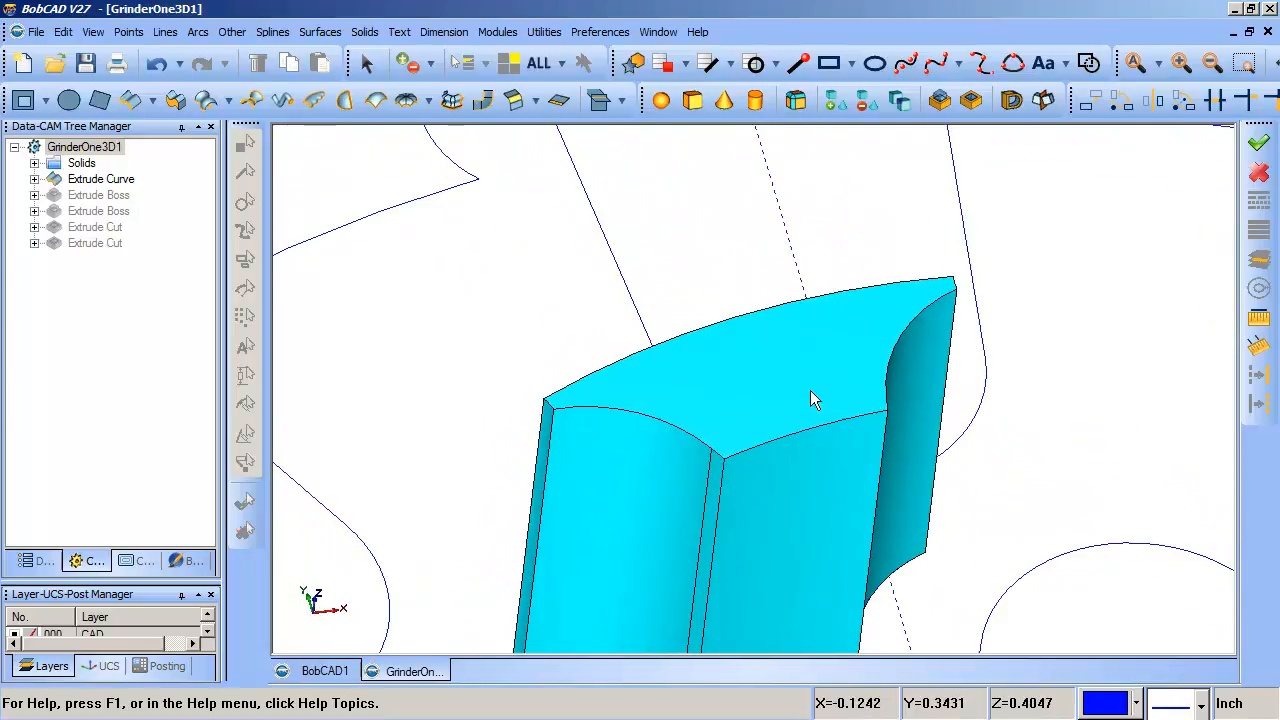
{"action": "scroll", "coordinate": [810, 392], "scroll_direction": "down", "scroll_amount": 3}
{"action": "key", "text": "w"}
{"action": "left_click_drag", "start_coordinate": [686, 311], "coordinate": [878, 503]}
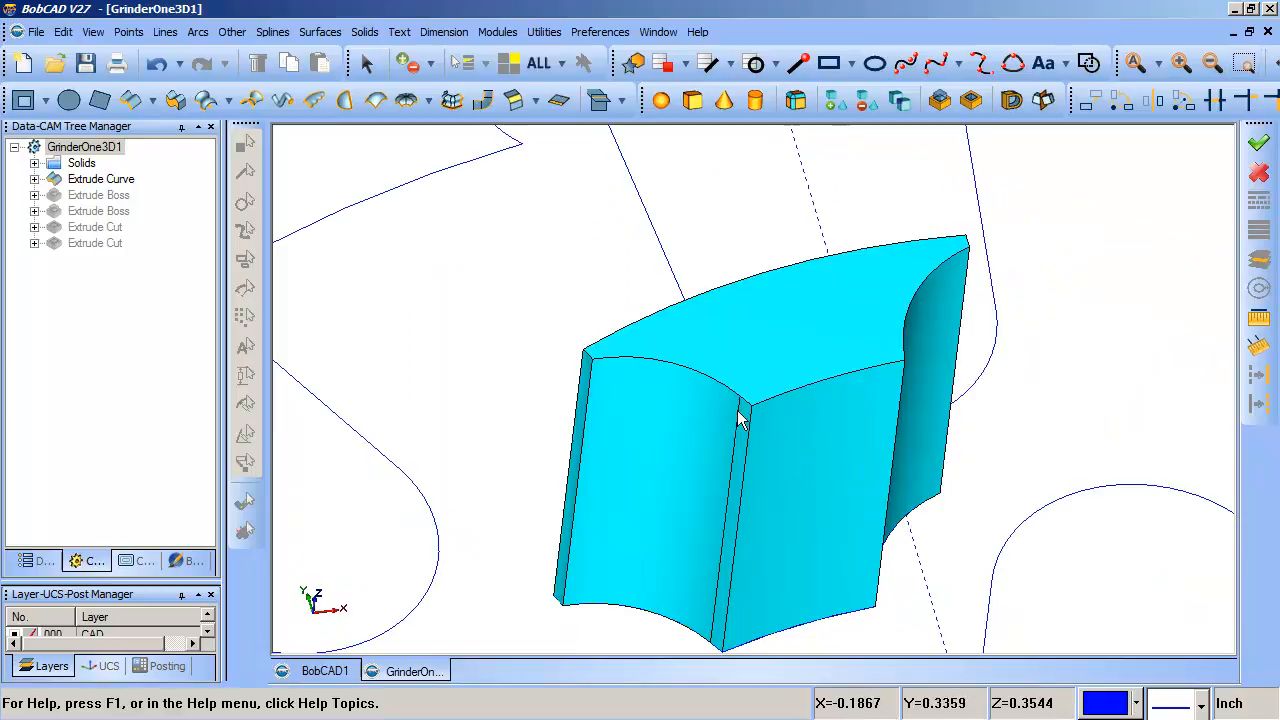
{"action": "scroll", "coordinate": [766, 420], "scroll_direction": "up", "scroll_amount": 5}
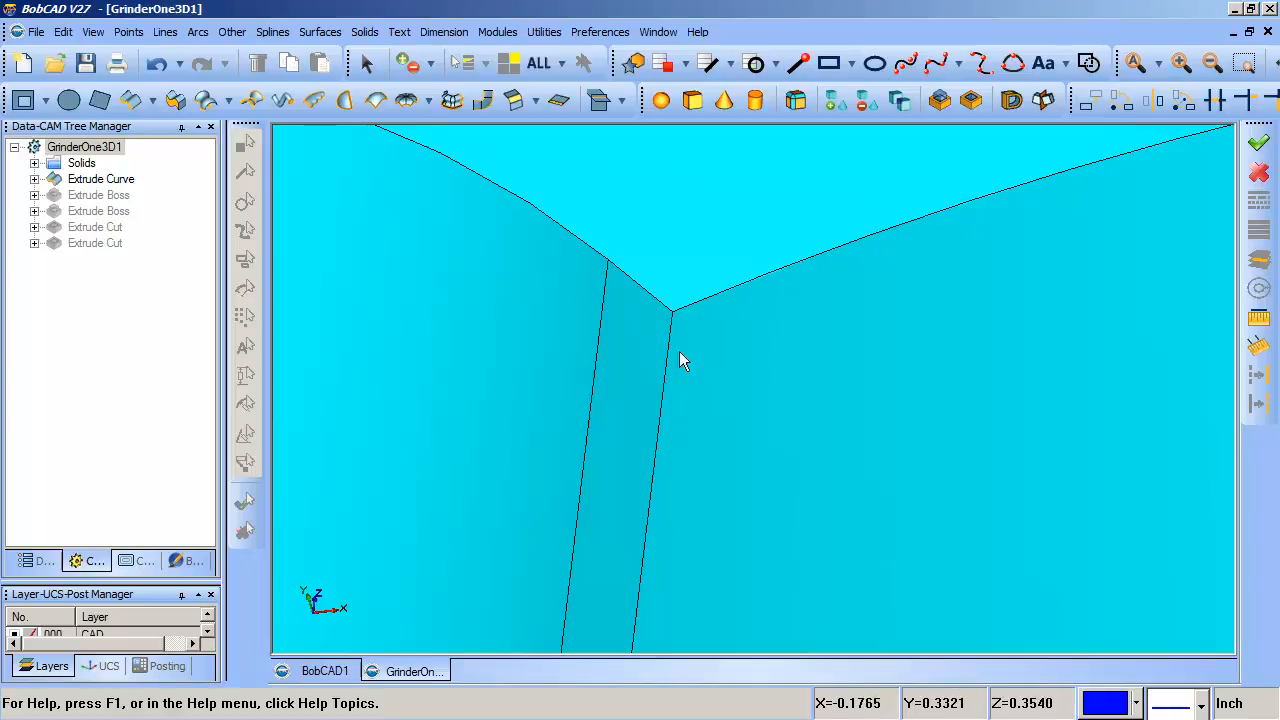
{"action": "left_click", "coordinate": [366, 63]}
{"action": "left_click", "coordinate": [818, 288]}
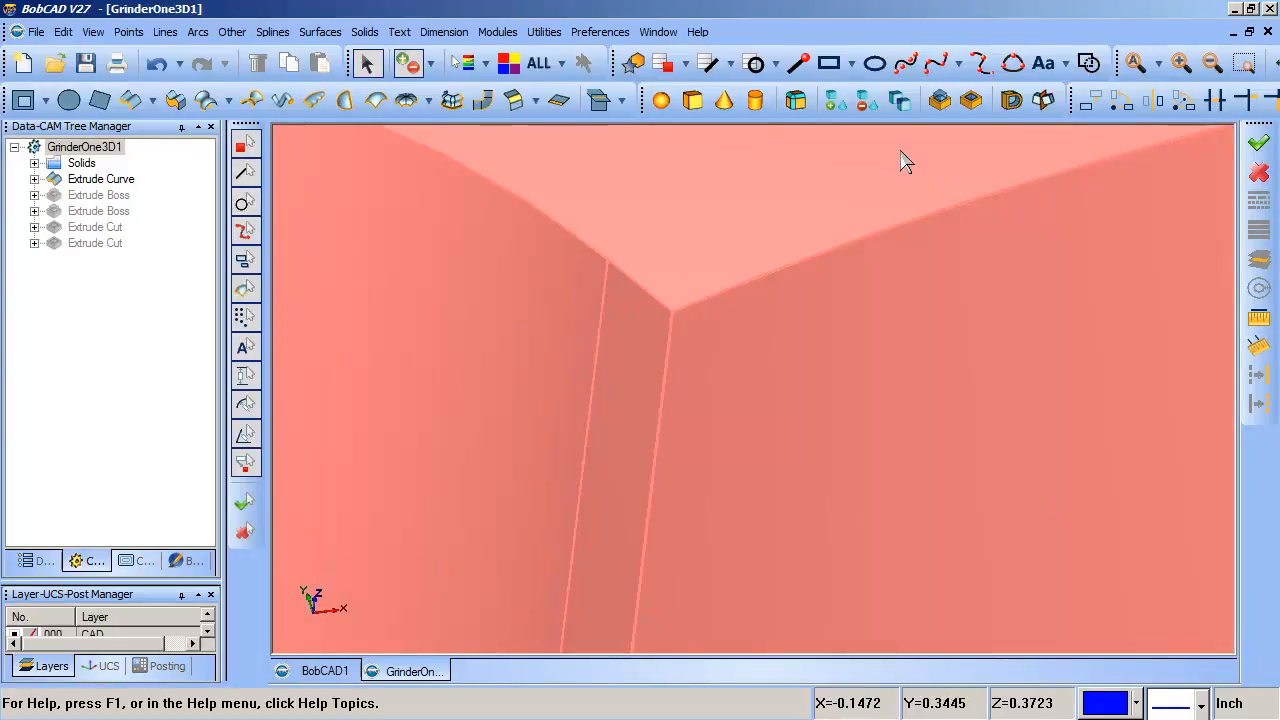
{"action": "left_click", "coordinate": [1213, 63]}
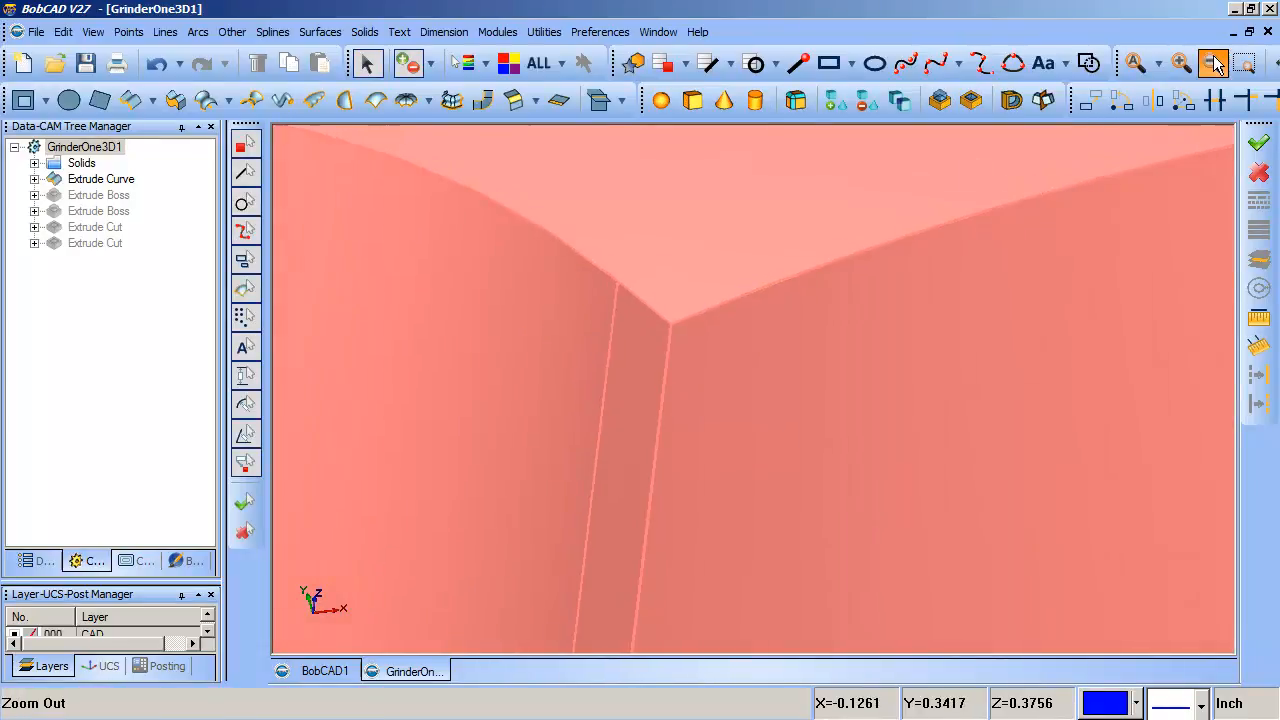
{"action": "left_click", "coordinate": [1211, 60]}
{"action": "left_click", "coordinate": [1211, 60]}
{"action": "left_click", "coordinate": [1211, 60]}
{"action": "left_click", "coordinate": [1211, 60]}
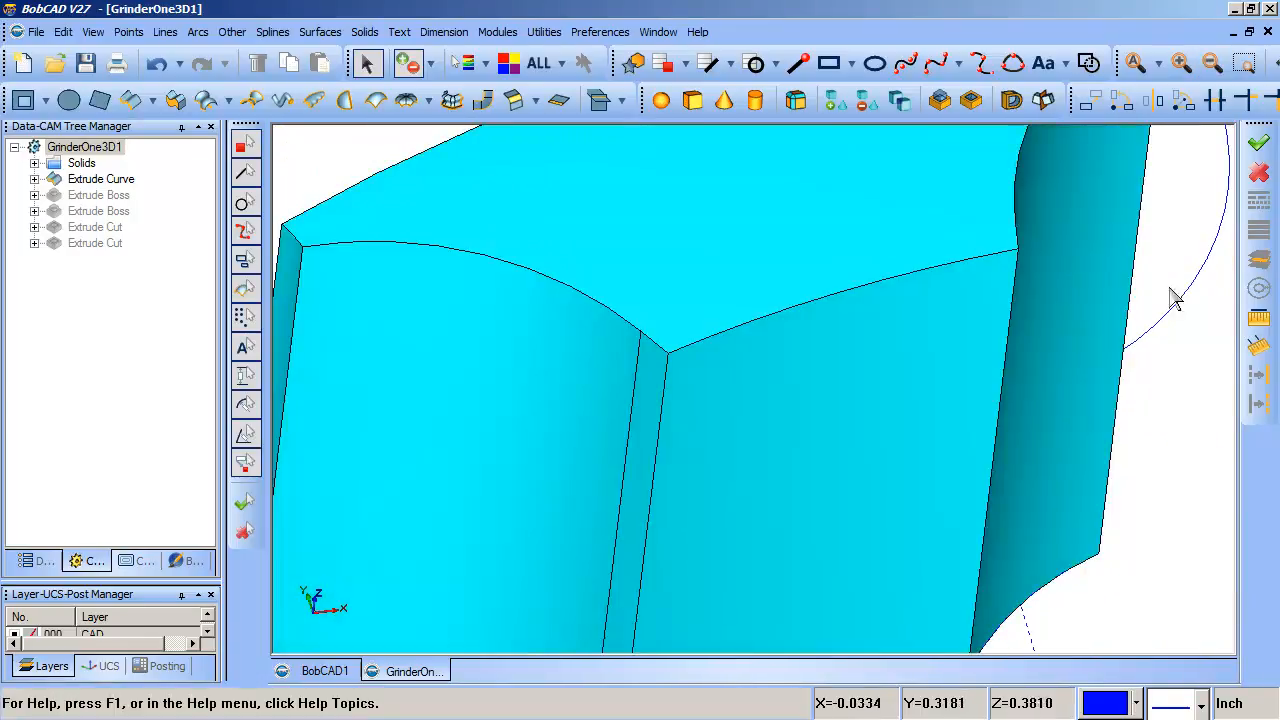
{"action": "mouse_move", "coordinate": [1052, 341]}
{"action": "middle_mouse_down"}
{"action": "mouse_move", "coordinate": [1048, 364]}
{"action": "mouse_move", "coordinate": [1046, 341]}
{"action": "middle_mouse_up"}
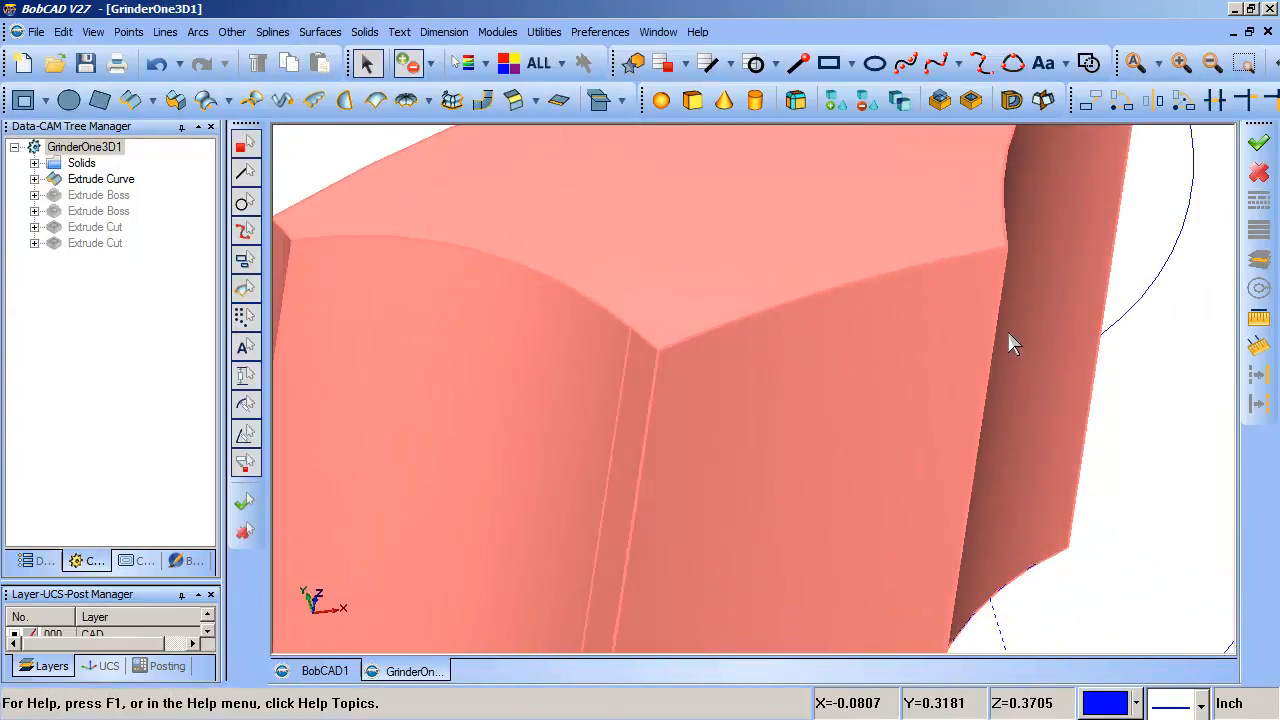
{"action": "scroll", "coordinate": [1005, 336], "scroll_direction": "down", "scroll_amount": 4}
{"action": "key", "text": "ctrl+w"}
{"action": "left_click_drag", "start_coordinate": [794, 305], "coordinate": [958, 582]}
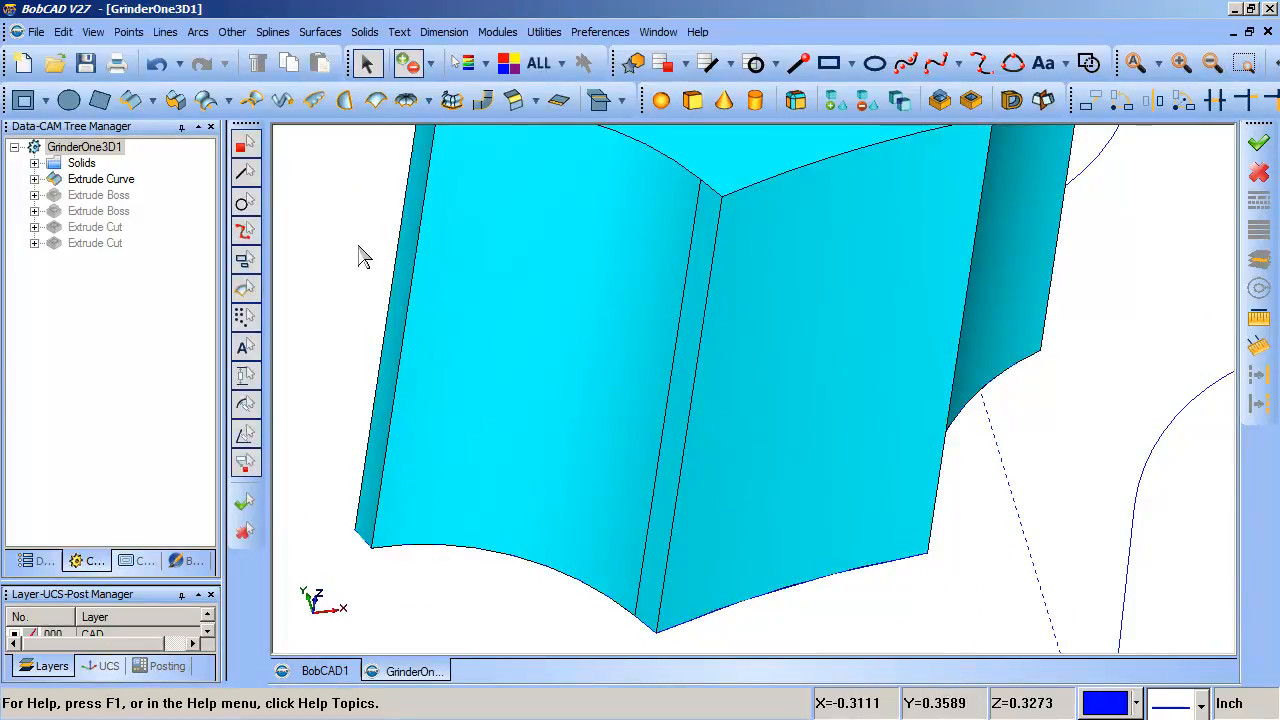
{"action": "middle_click_drag", "start_coordinate": [889, 317], "coordinate": [517, 309]}
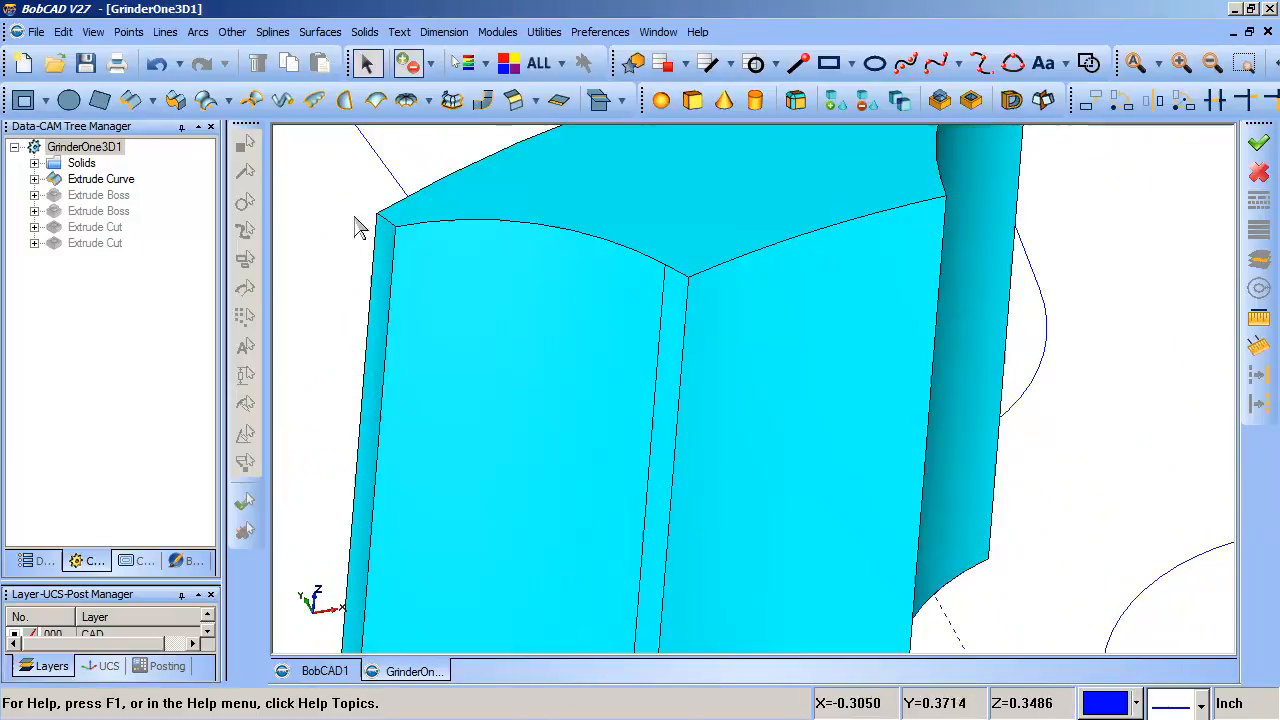
{"action": "left_click", "coordinate": [359, 226]}
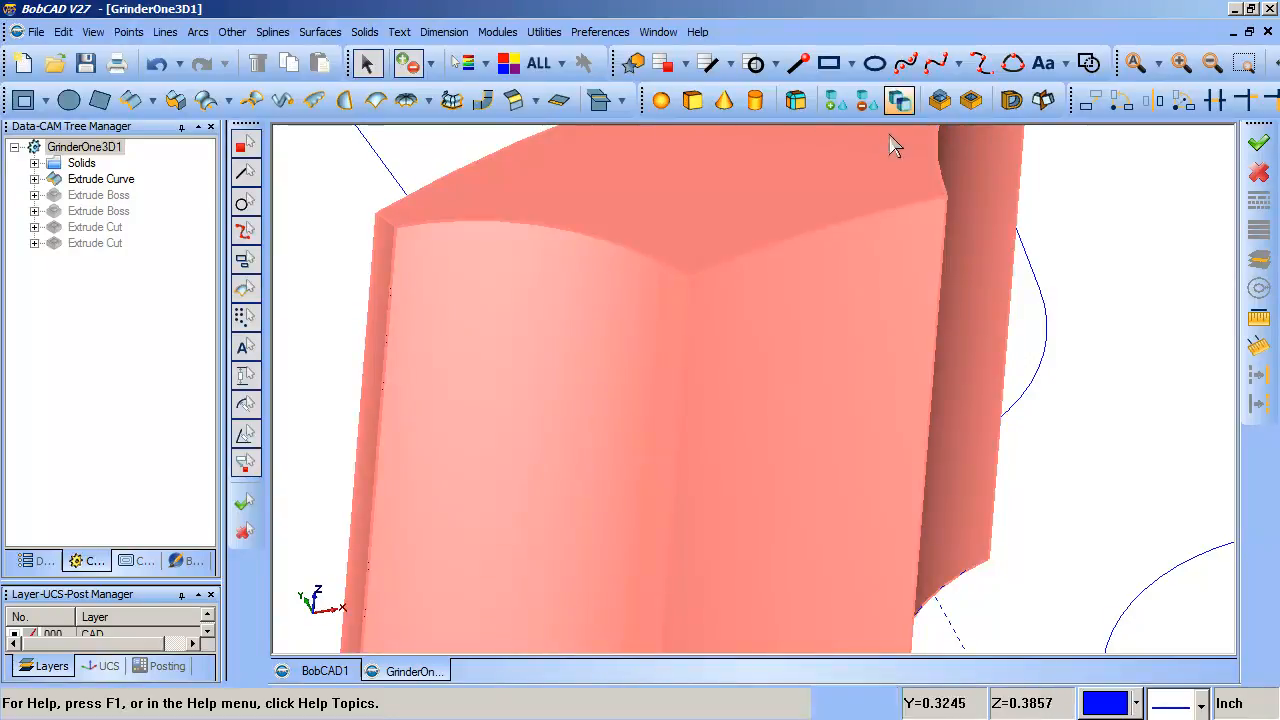
Step: Try to apply a constant 0.25 inch solid fillet to the tooth's front vertical corner edge
{"action": "left_click", "coordinate": [796, 100]}
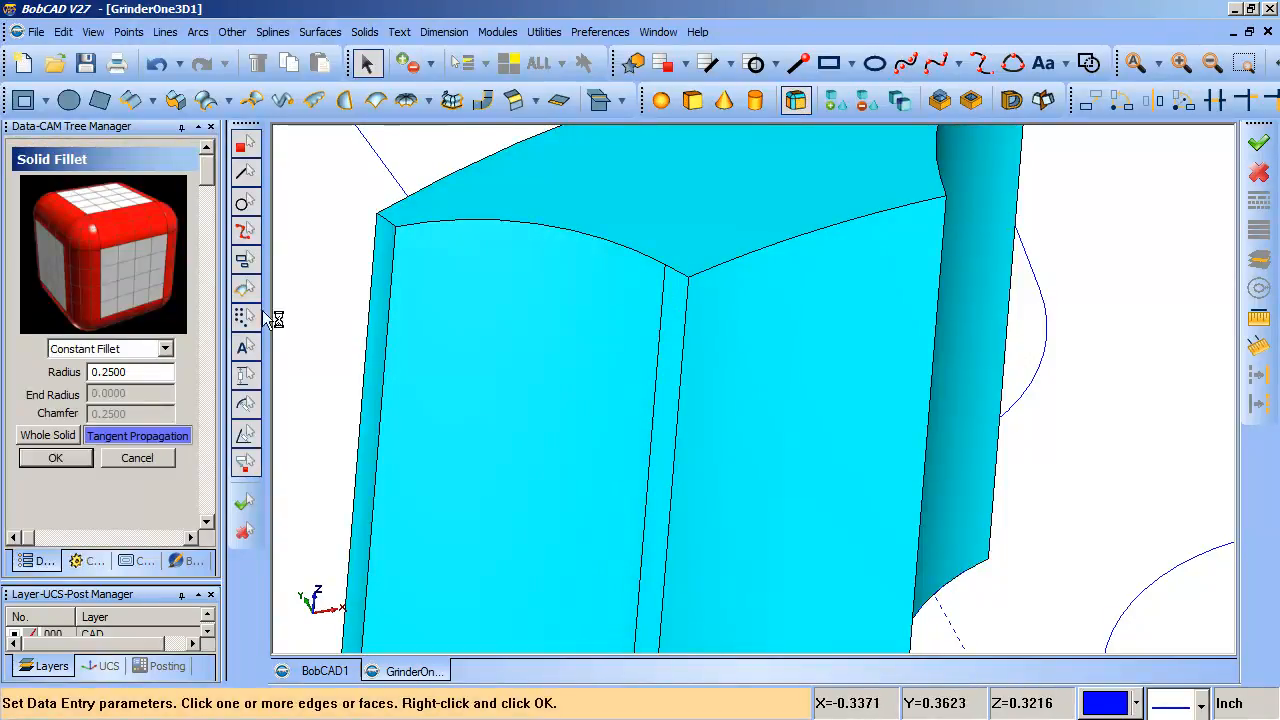
{"action": "left_click", "coordinate": [688, 300]}
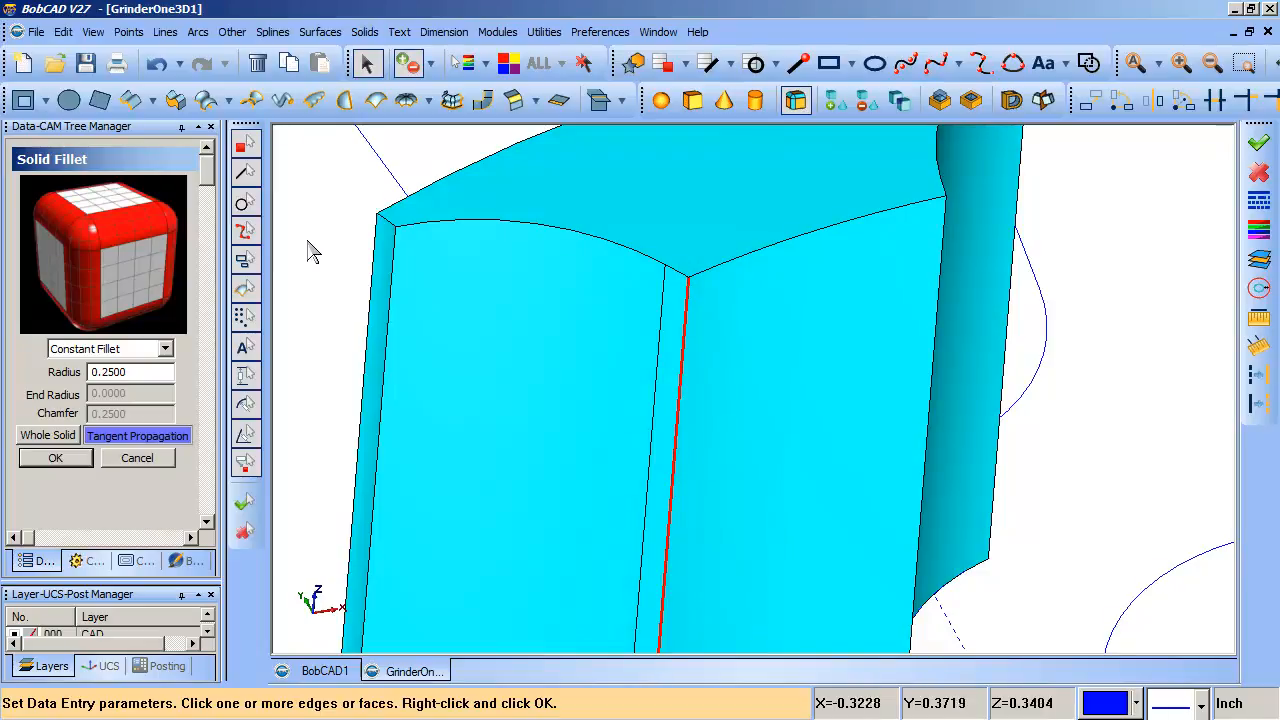
{"action": "right_click", "coordinate": [350, 198]}
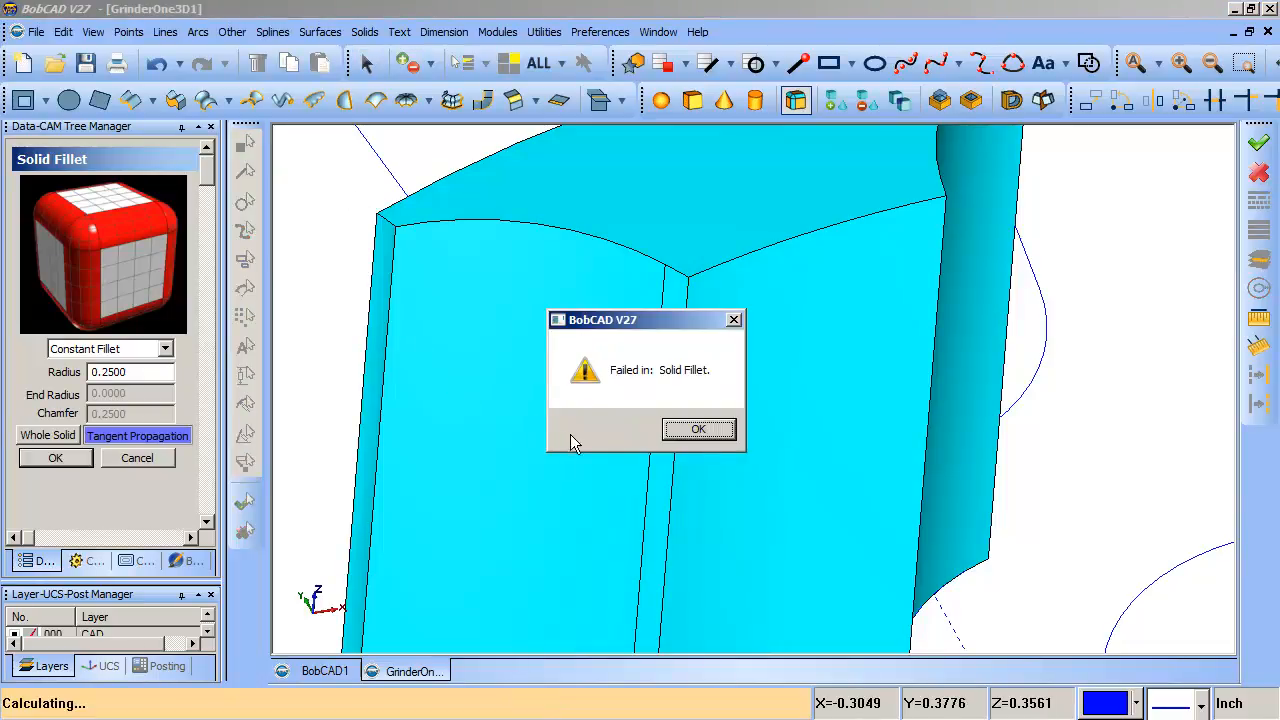
{"action": "left_click", "coordinate": [716, 432]}
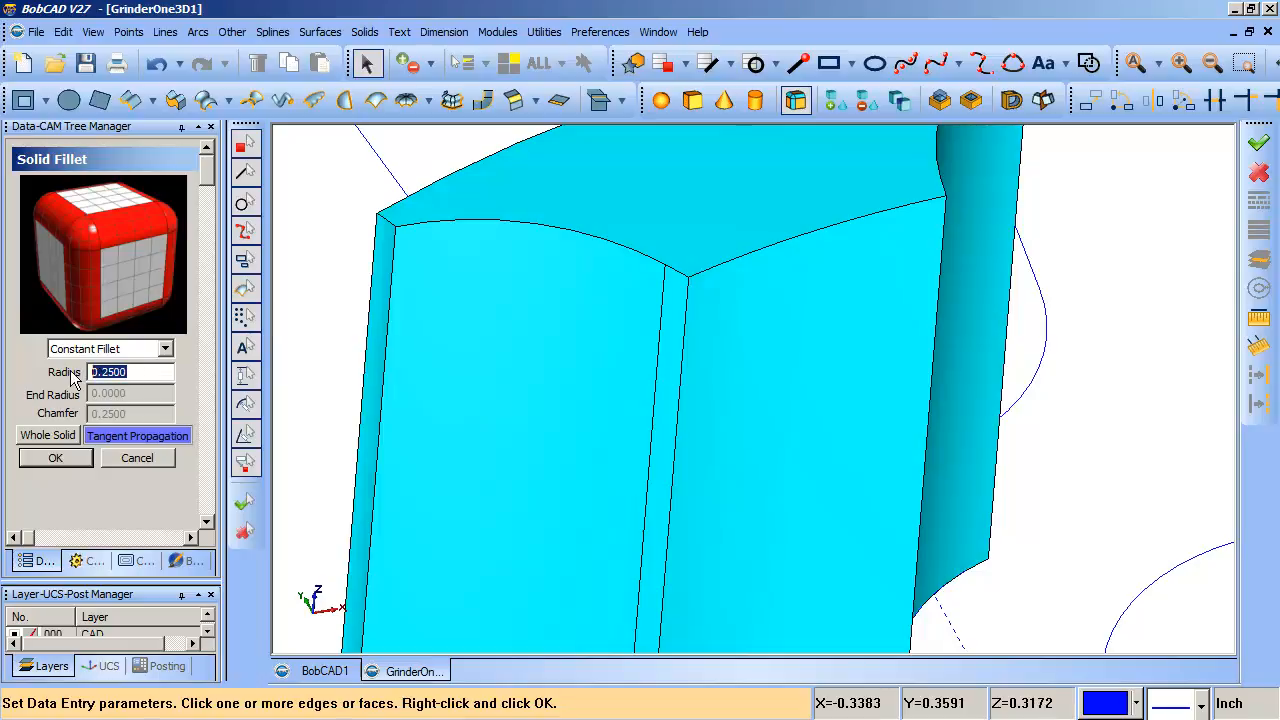
Step: Try to fillet the front vertical corner of the tooth with a constant radius of 0.015 inch
{"action": "key", "text": "BackSpace"}
{"action": "left_click", "coordinate": [684, 343]}
{"action": "key", "text": "Return"}
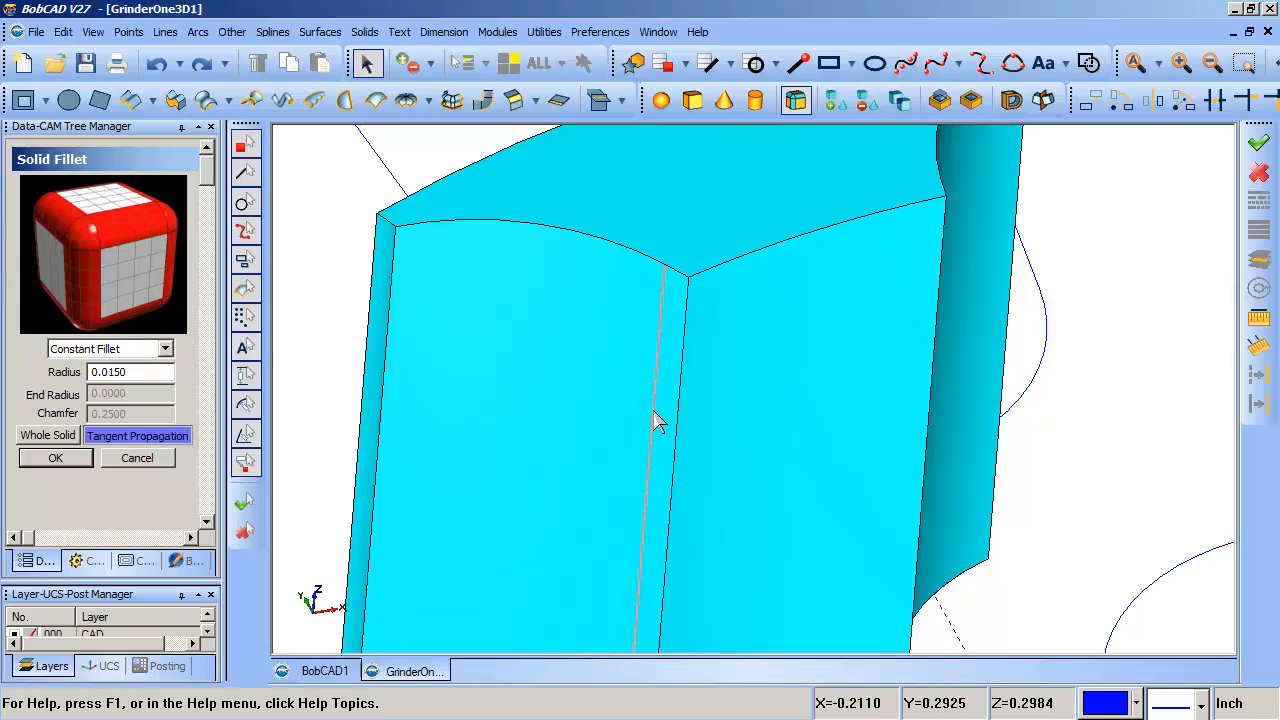
{"action": "left_click", "coordinate": [462, 230]}
{"action": "left_click", "coordinate": [697, 429]}
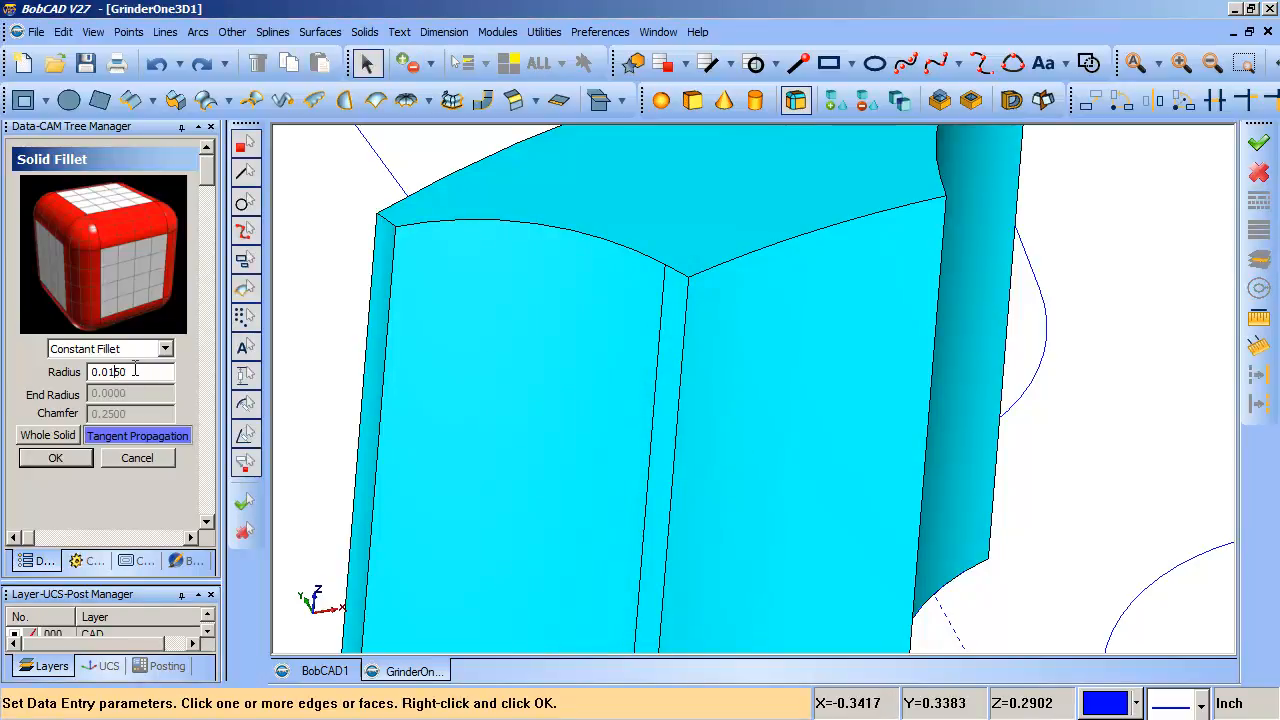
Step: Try to fillet the tooth's front vertical corner edge with a constant radius of 0.0125 inch and inspect the rounded corner
{"action": "left_click", "coordinate": [697, 362]}
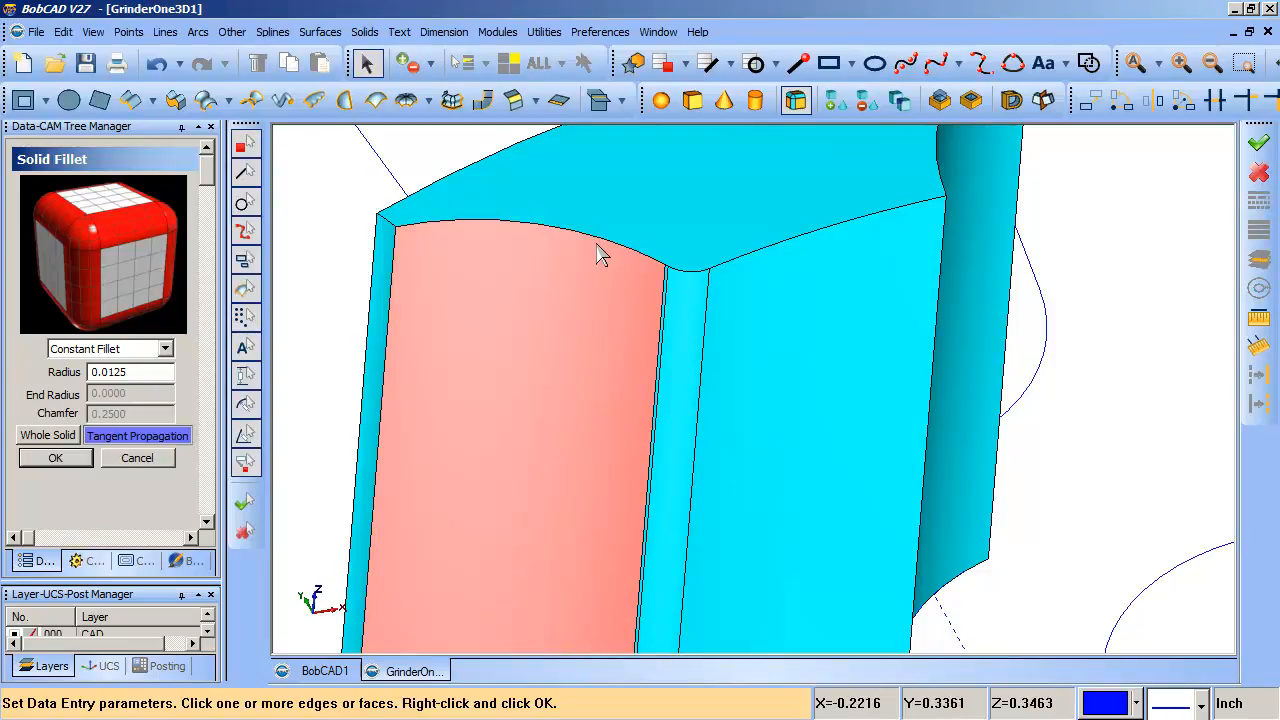
{"action": "scroll", "coordinate": [708, 312], "scroll_direction": "up", "scroll_amount": 5}
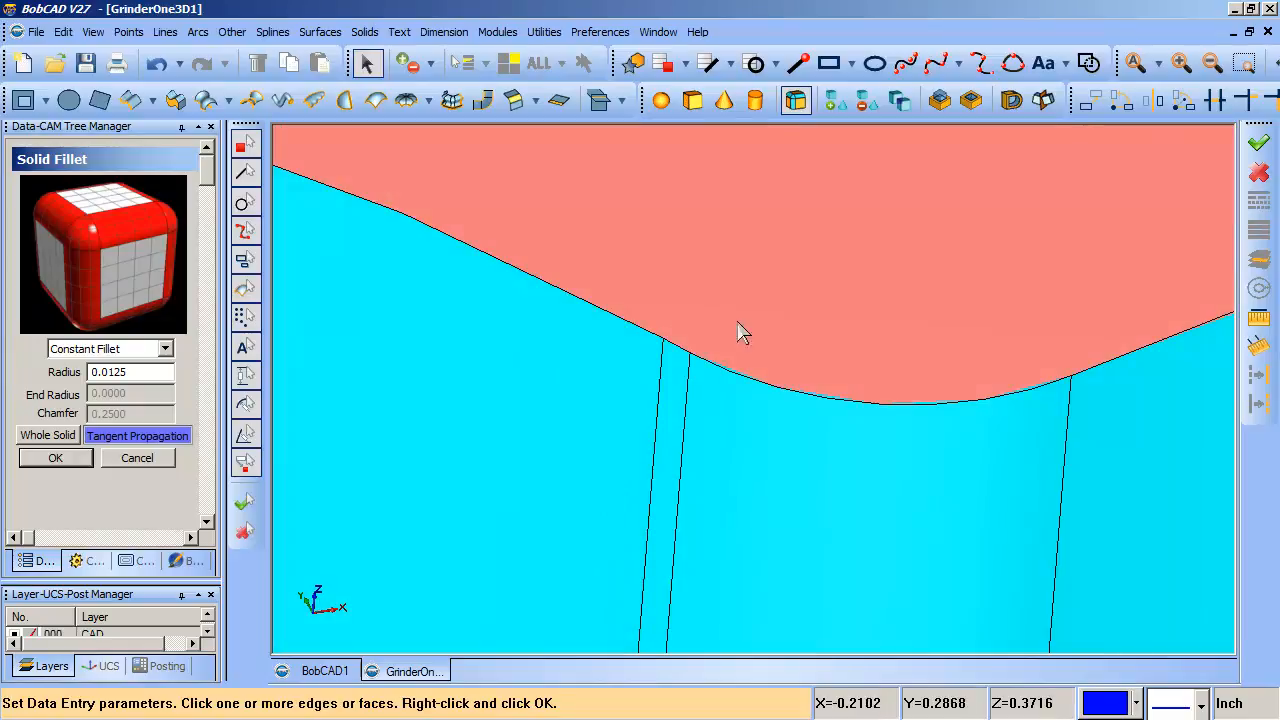
{"action": "scroll", "coordinate": [740, 335], "scroll_direction": "down", "scroll_amount": 5}
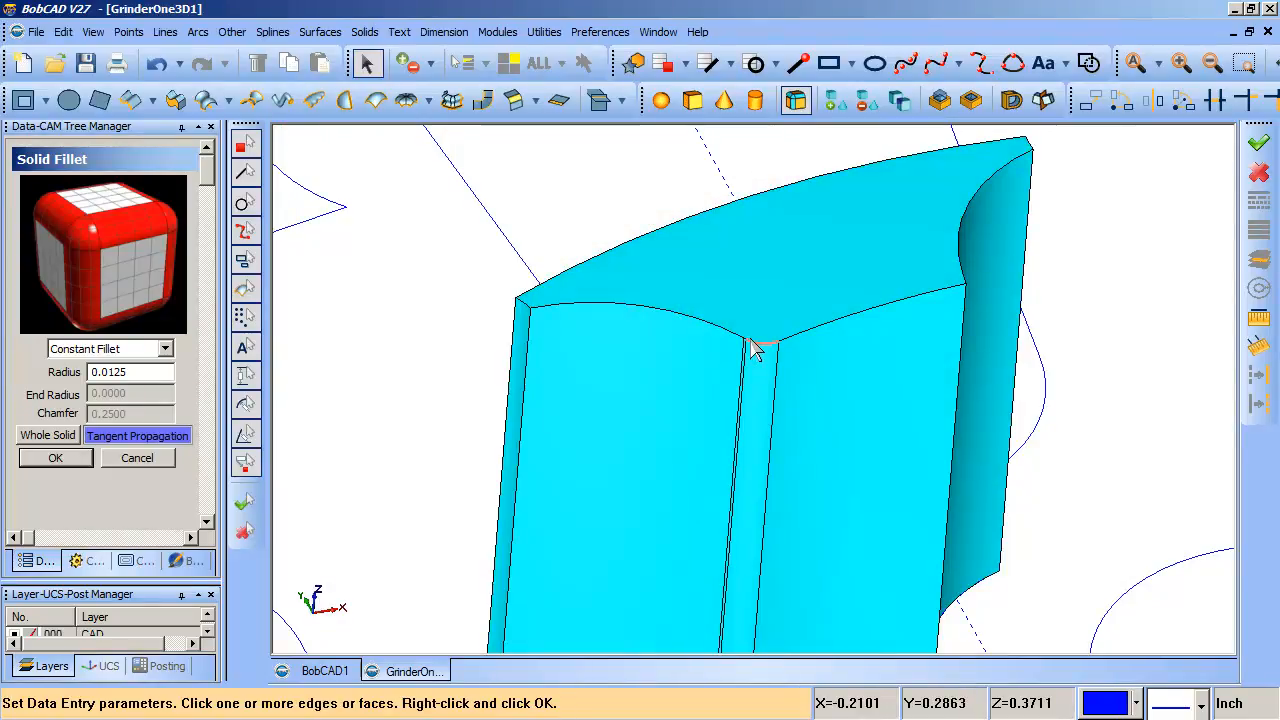
{"action": "middle_click_drag", "start_coordinate": [785, 385], "coordinate": [806, 406]}
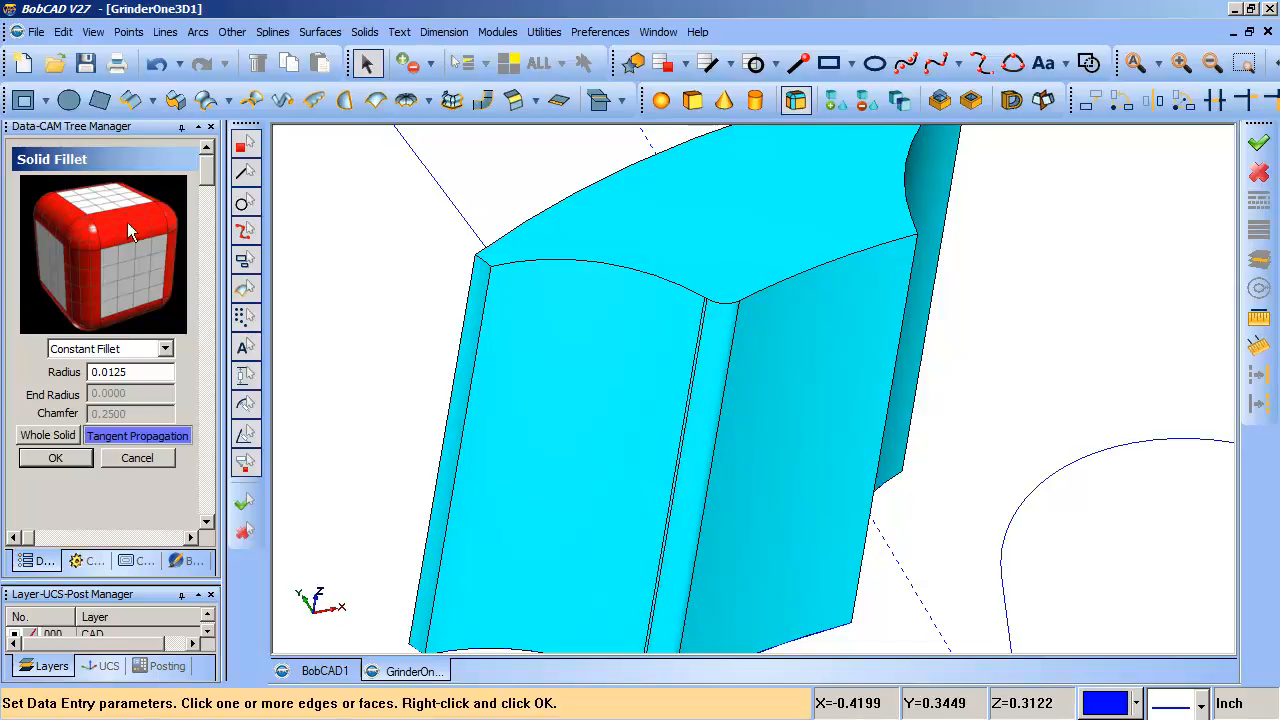
{"action": "left_click", "coordinate": [152, 63]}
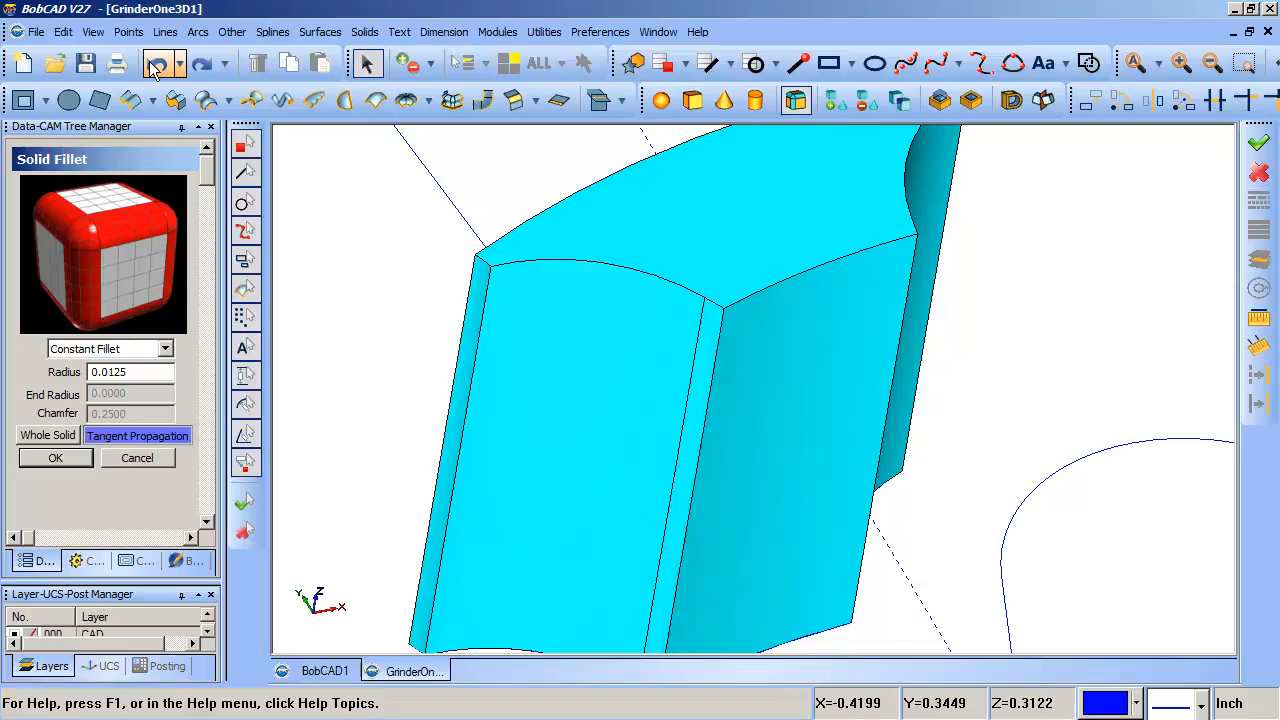
{"action": "left_click", "coordinate": [137, 458]}
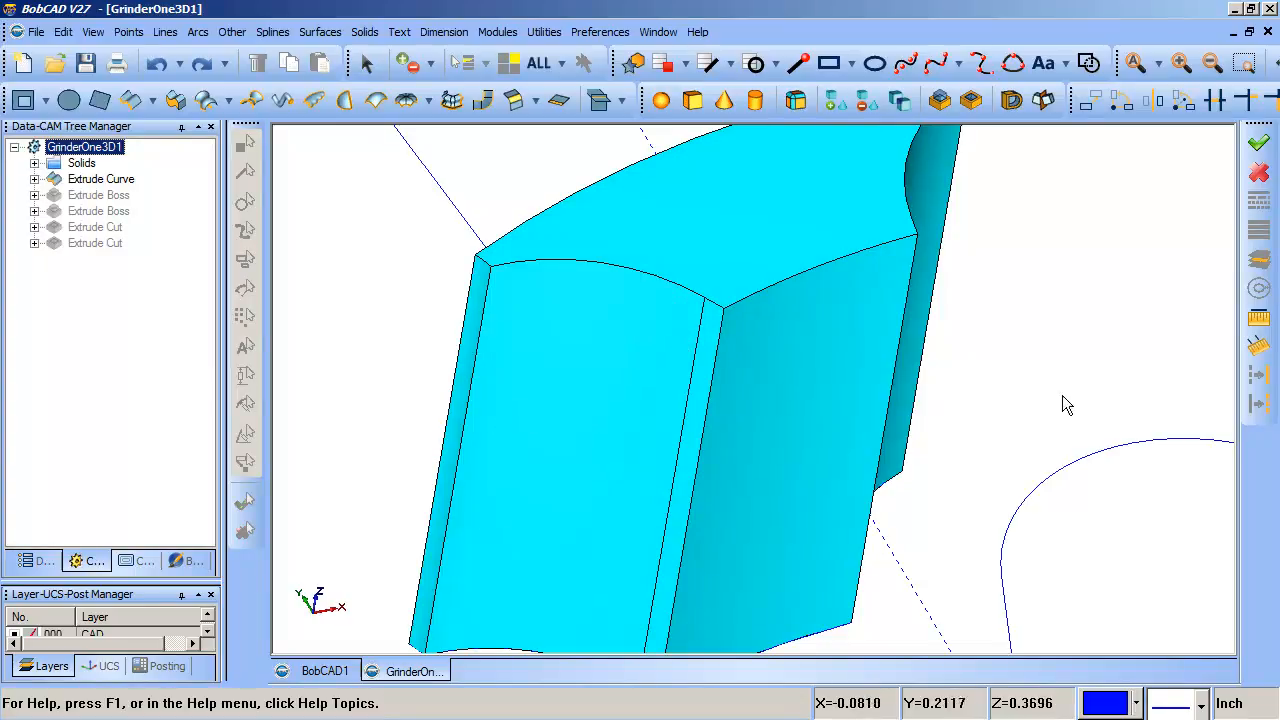
Step: Undo the tooth's extrusion to return to its fang-shaped wireframe profile
{"action": "middle_click_drag", "start_coordinate": [1094, 374], "coordinate": [1066, 354]}
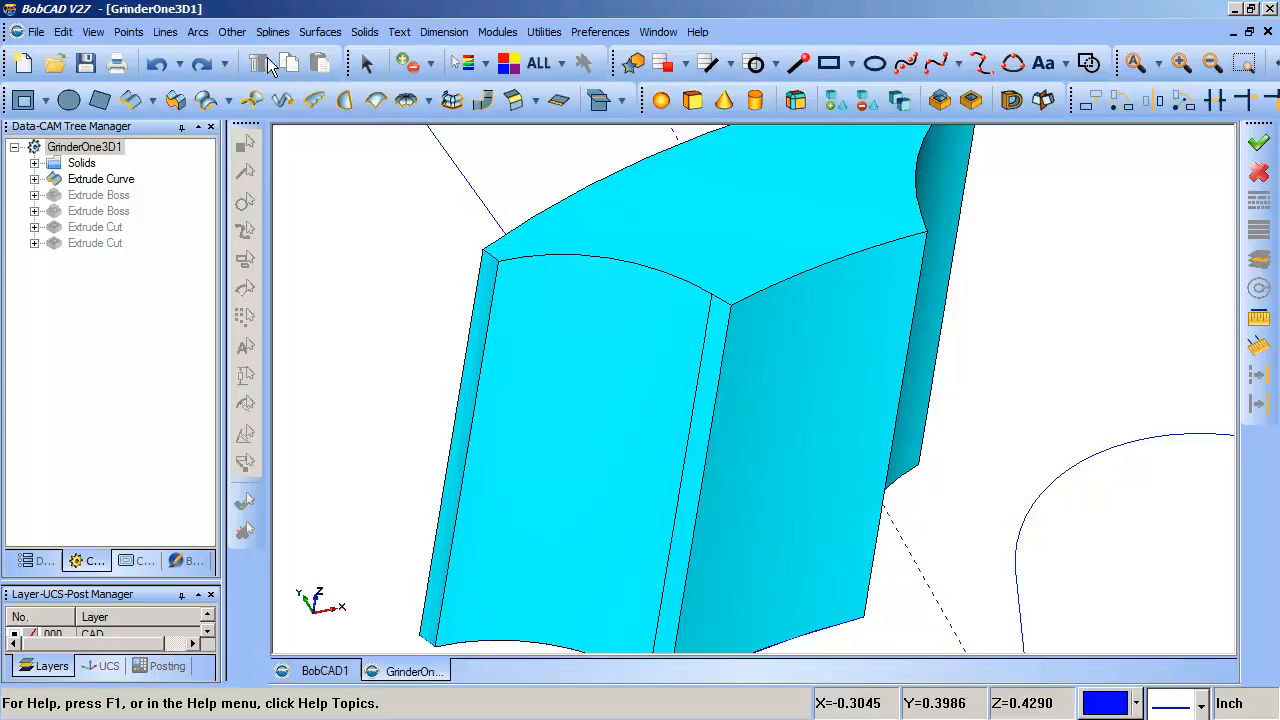
{"action": "left_click", "coordinate": [157, 63]}
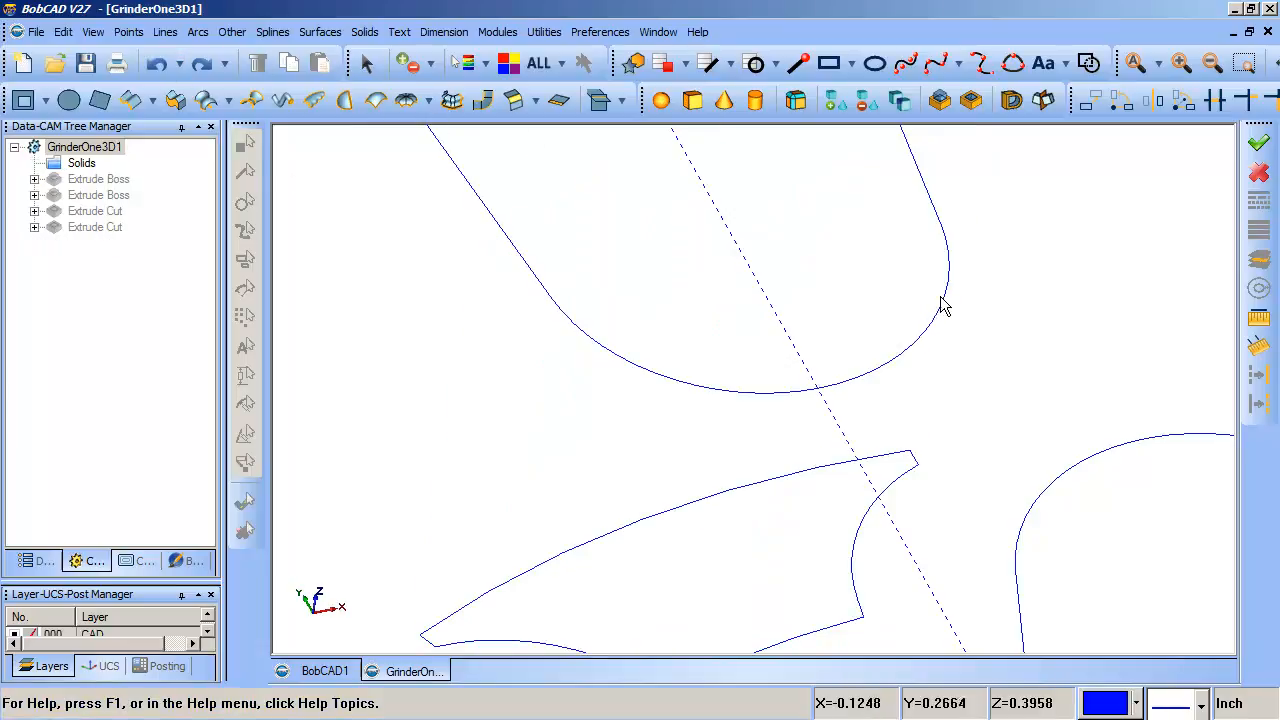
{"action": "scroll", "coordinate": [931, 306], "scroll_direction": "down", "scroll_amount": 3}
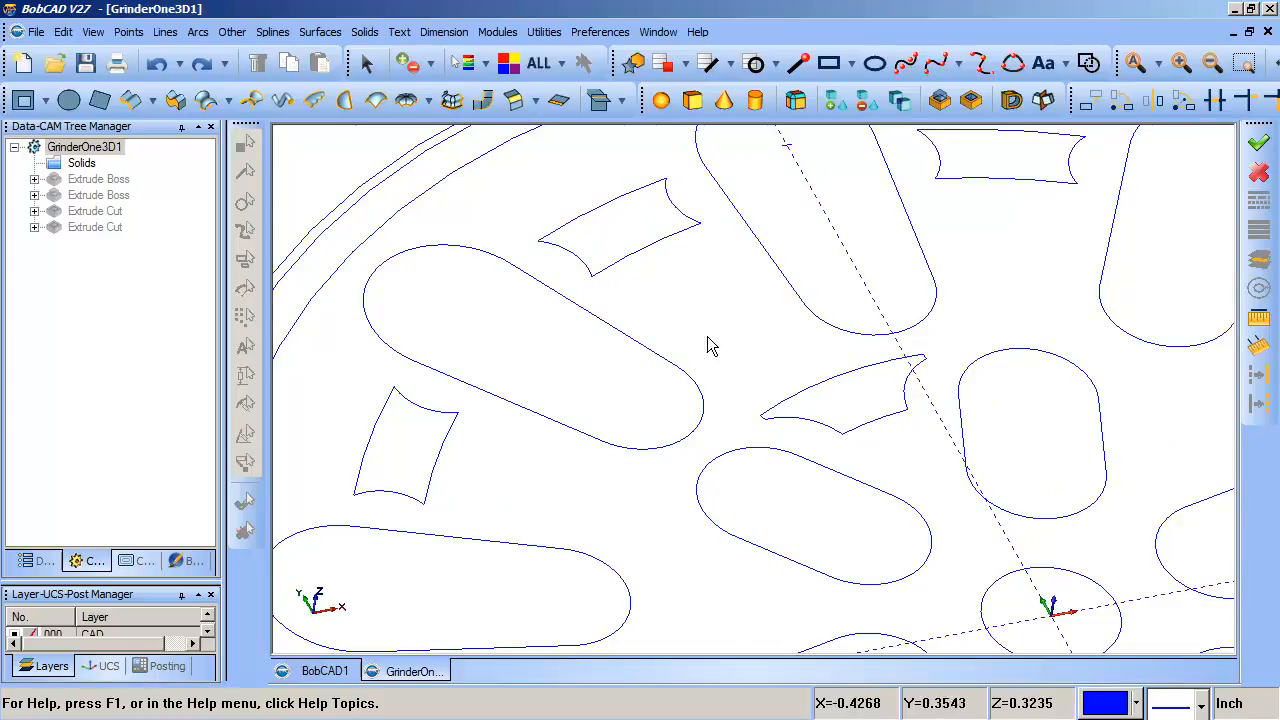
{"action": "left_click_drag", "start_coordinate": [746, 313], "coordinate": [945, 466]}
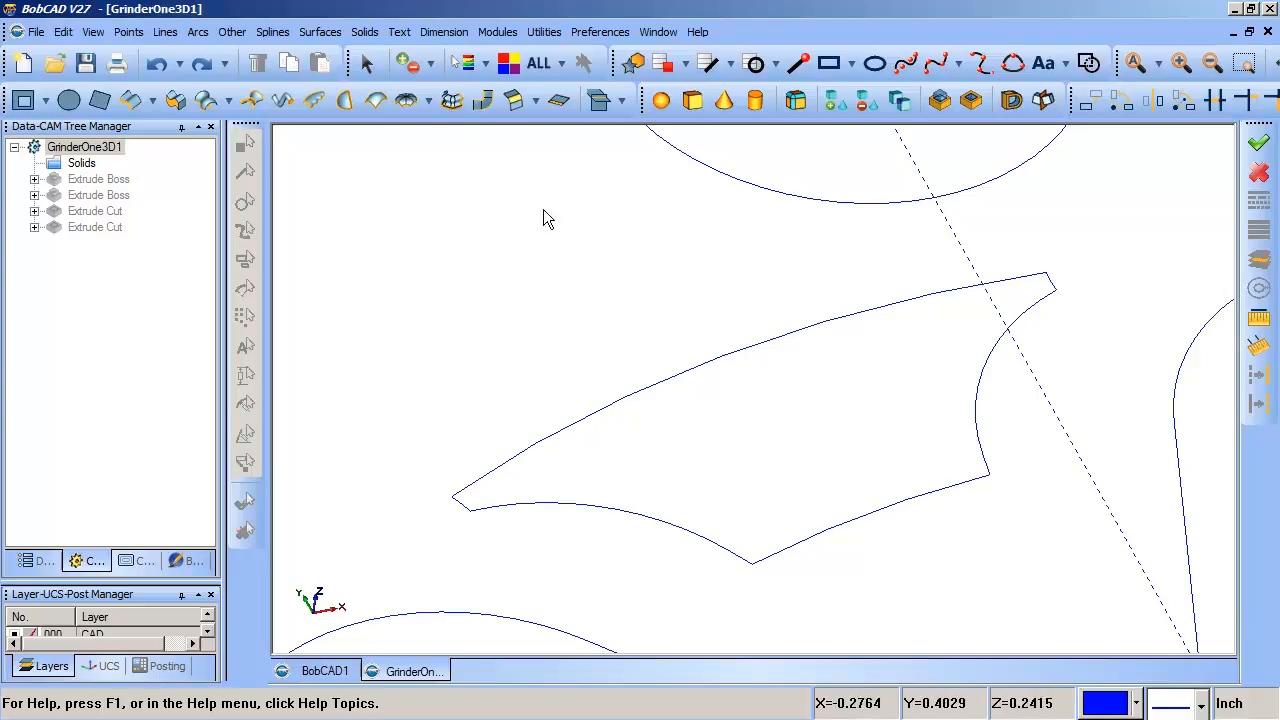
Step: Fit arcs to the concave curves of the fang-shaped profile with a tolerance of 0.0010
{"action": "left_click", "coordinate": [366, 63]}
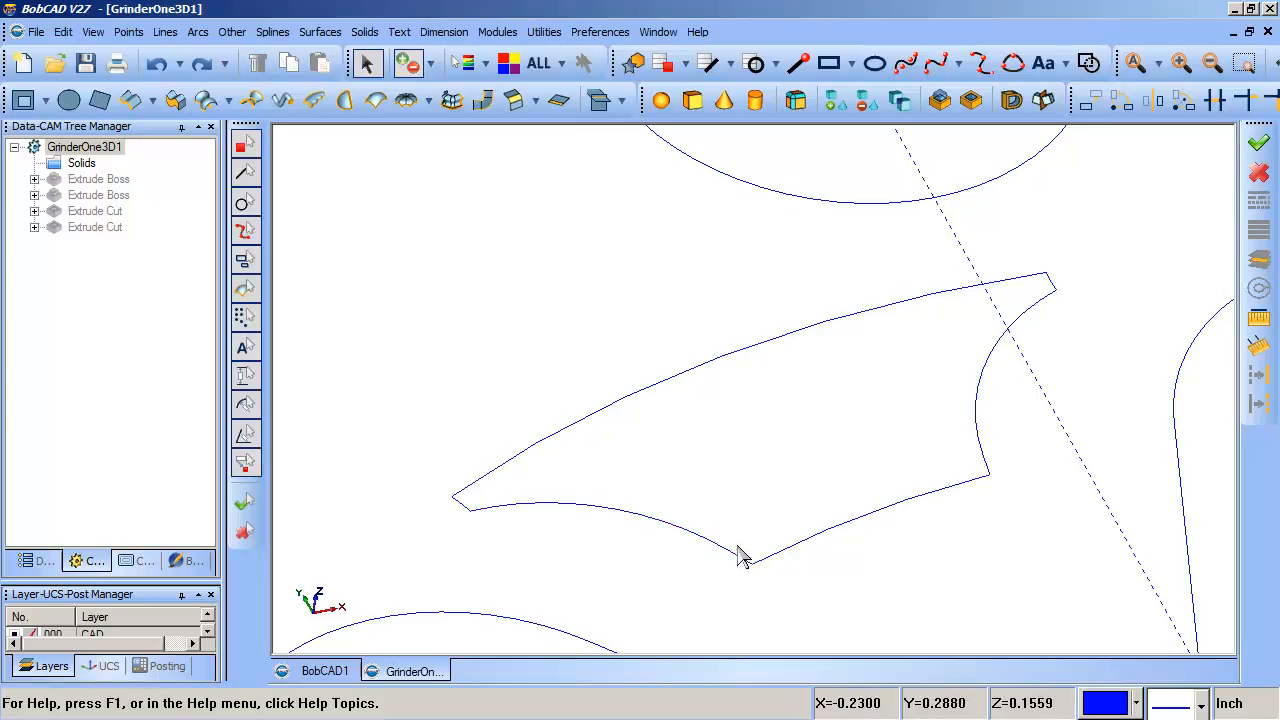
{"action": "left_click", "coordinate": [197, 31]}
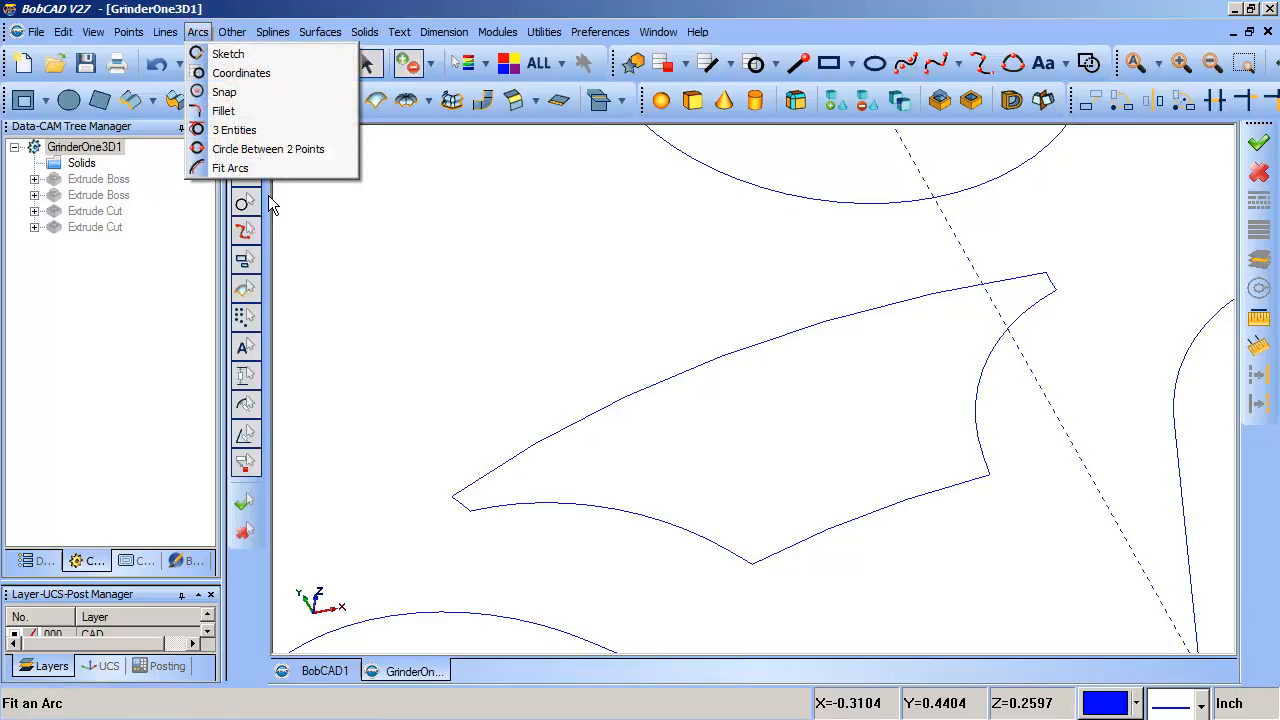
{"action": "left_click", "coordinate": [232, 168]}
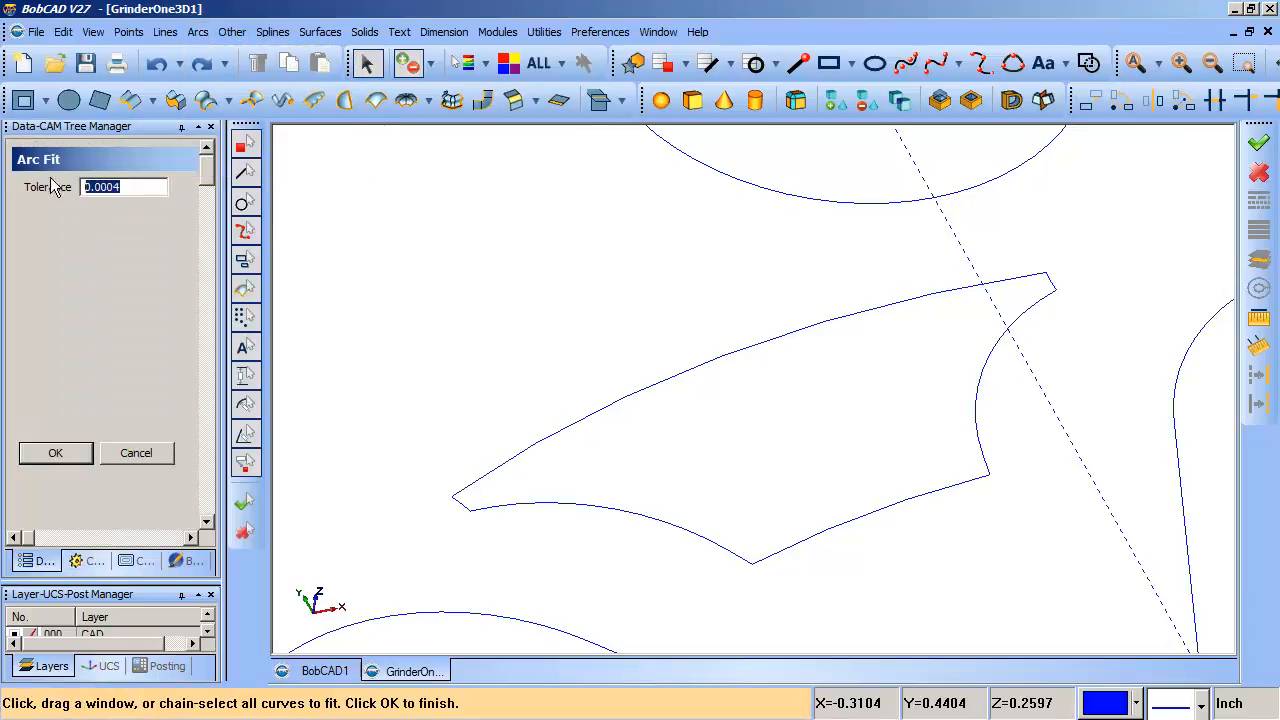
{"action": "type", "text": "0.0010"}
{"action": "left_click", "coordinate": [723, 555]}
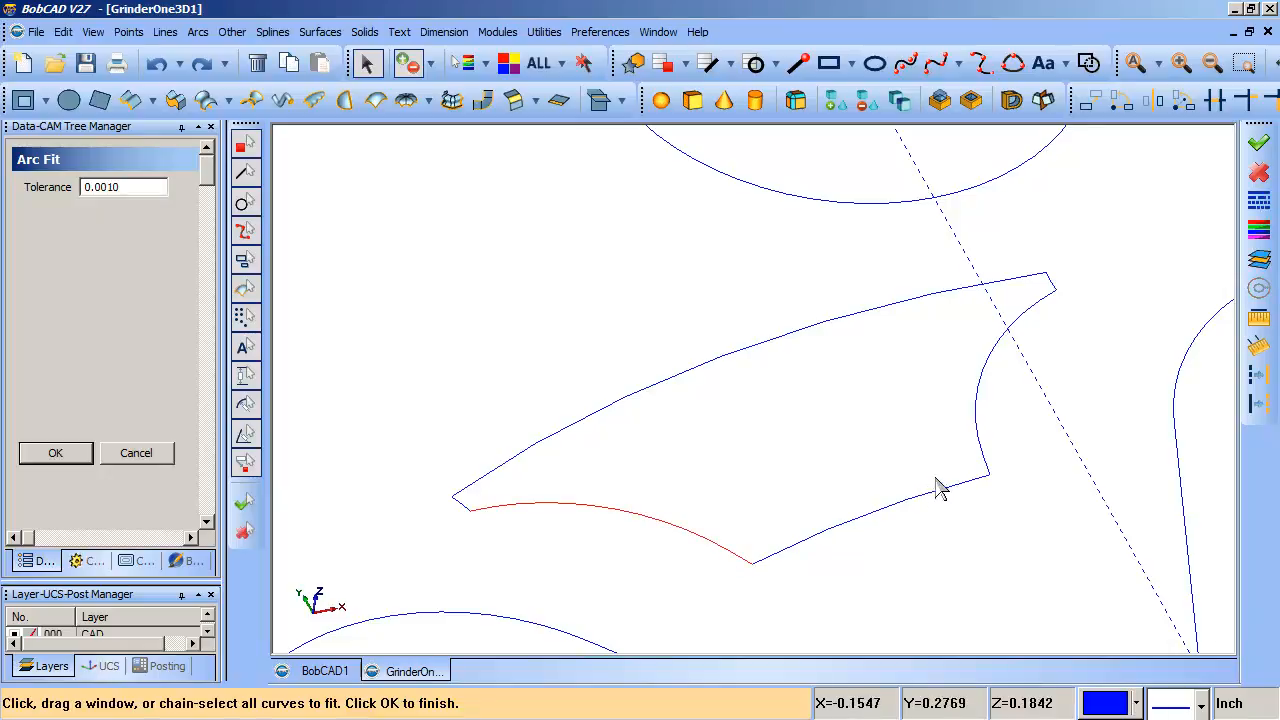
{"action": "left_click", "coordinate": [984, 458]}
{"action": "left_click", "coordinate": [150, 450]}
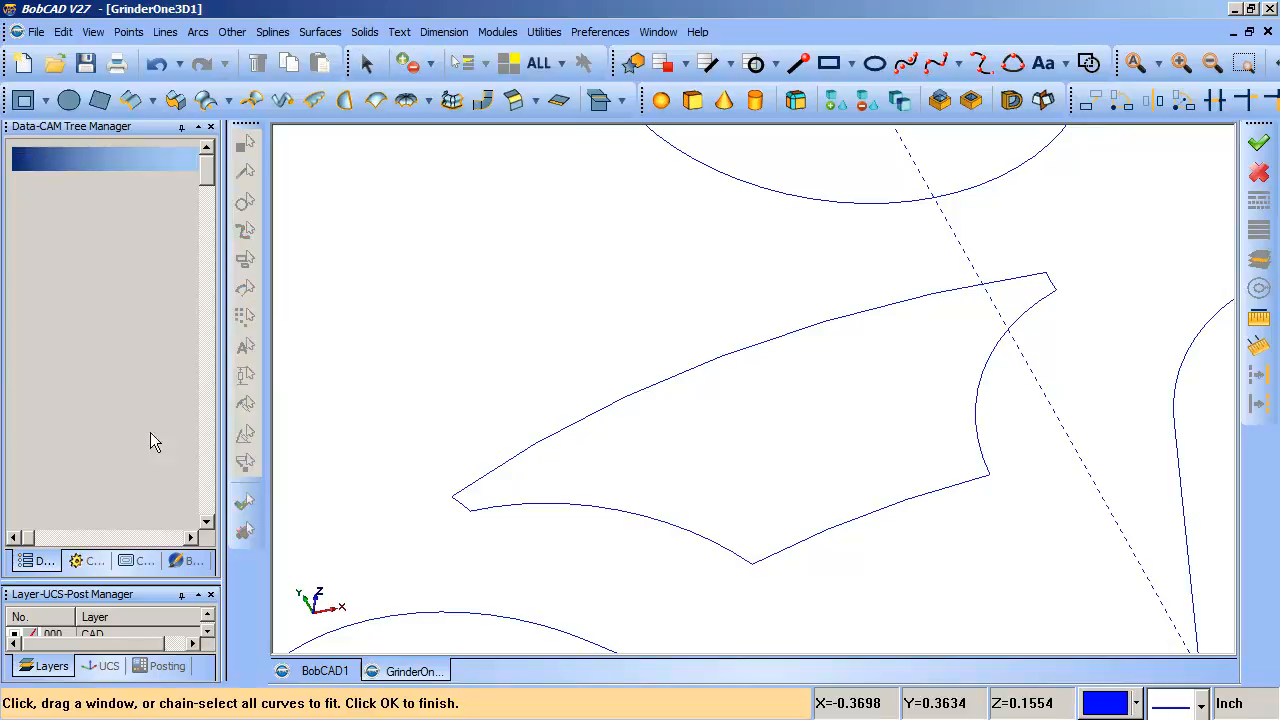
Step: Extrude the fang-shaped profile 0.25 inch along the Z-axis, with caps
{"action": "left_click", "coordinate": [366, 63]}
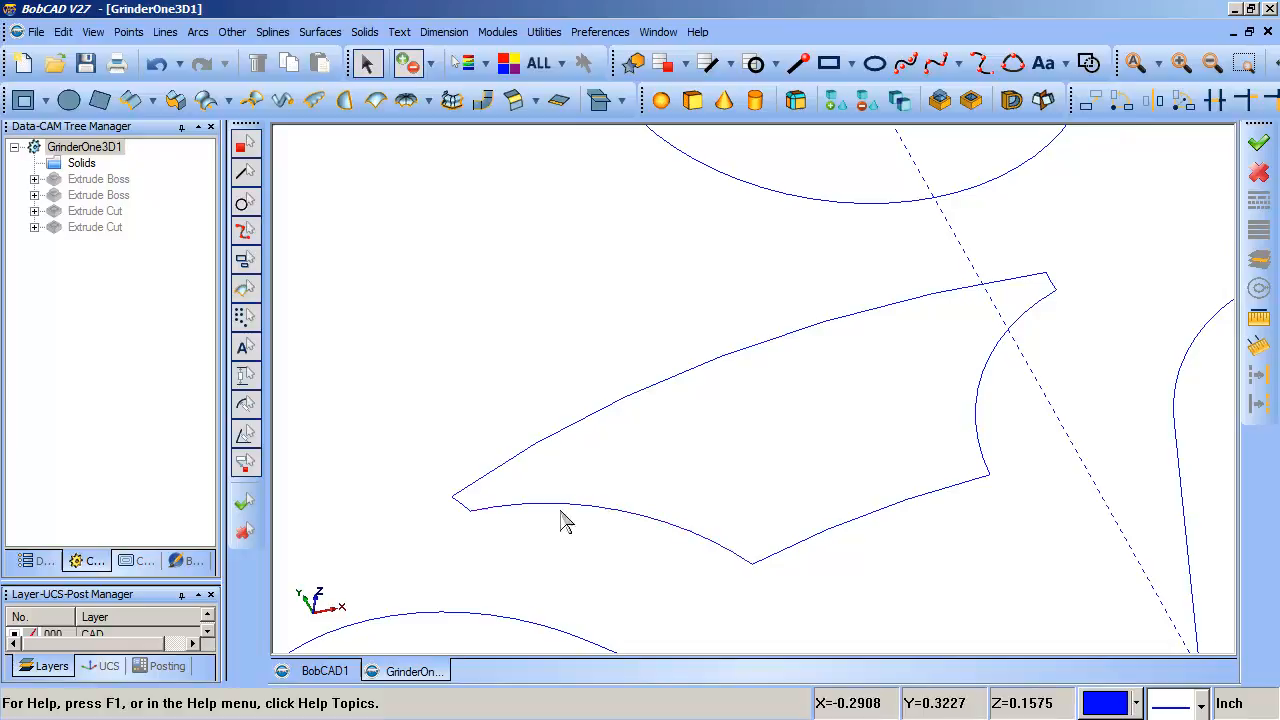
{"action": "left_click", "coordinate": [130, 100]}
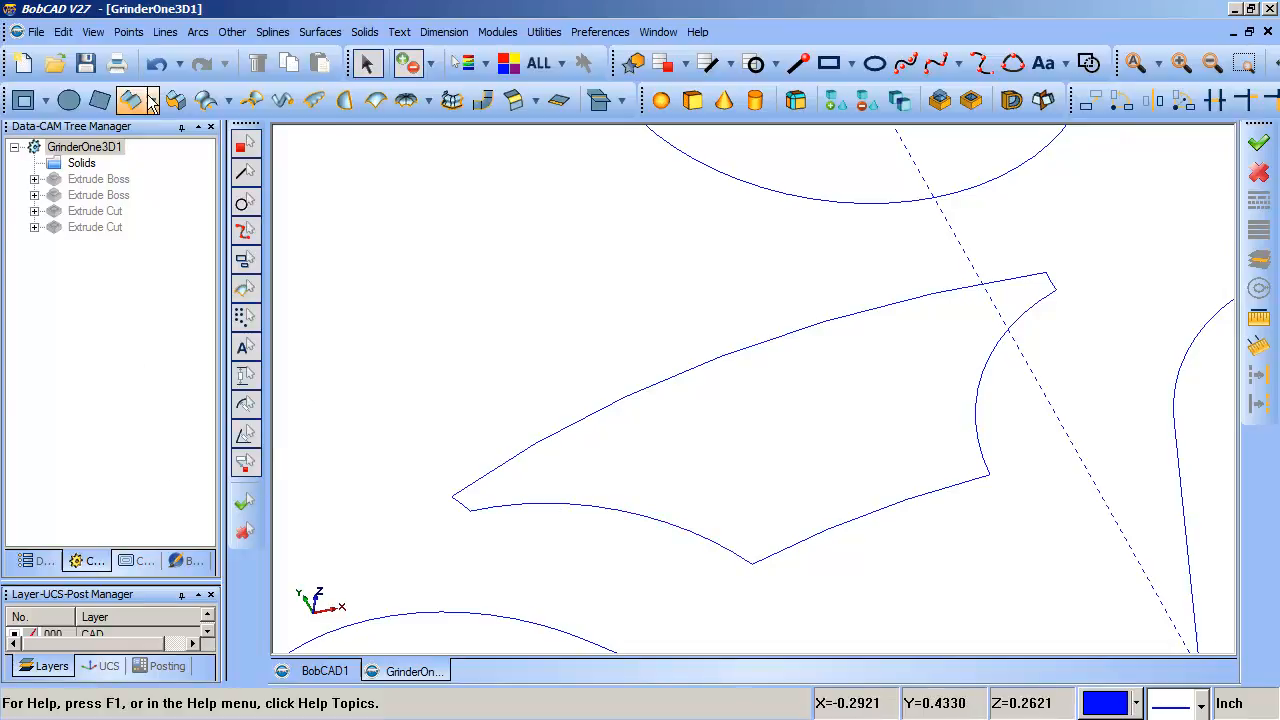
{"action": "left_click", "coordinate": [700, 386]}
{"action": "right_click", "coordinate": [704, 388]}
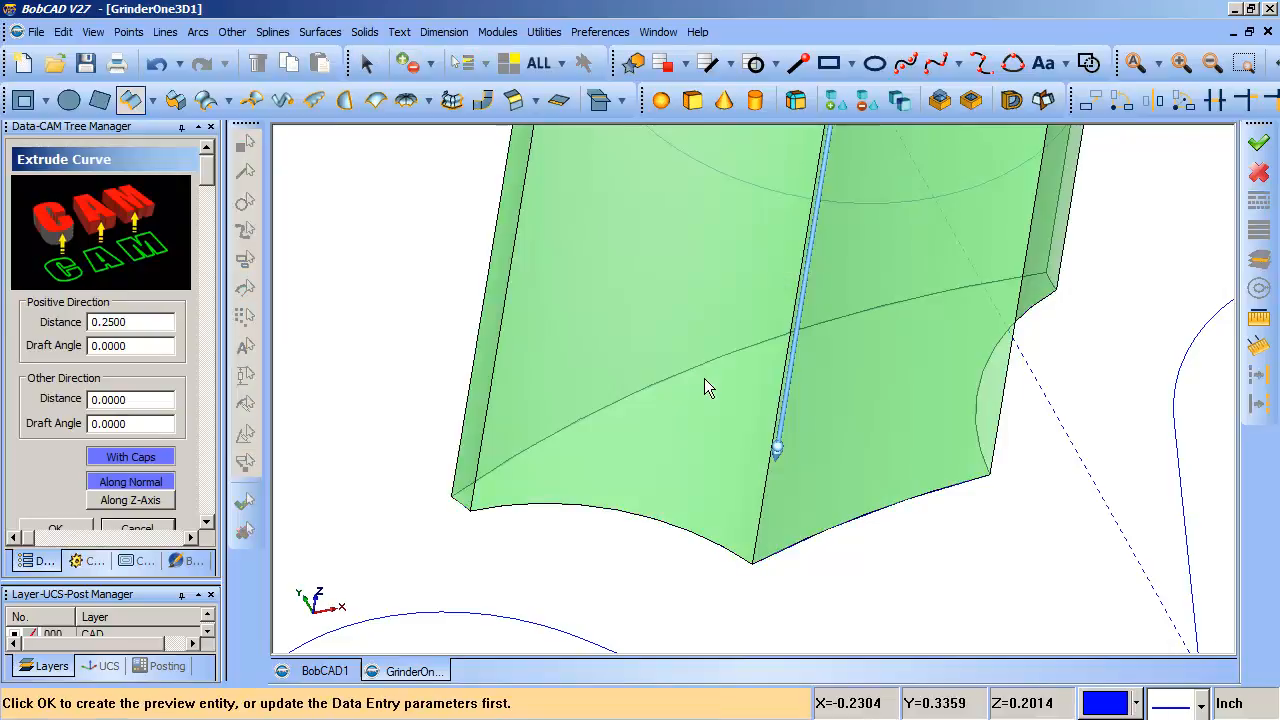
{"action": "left_click", "coordinate": [162, 500]}
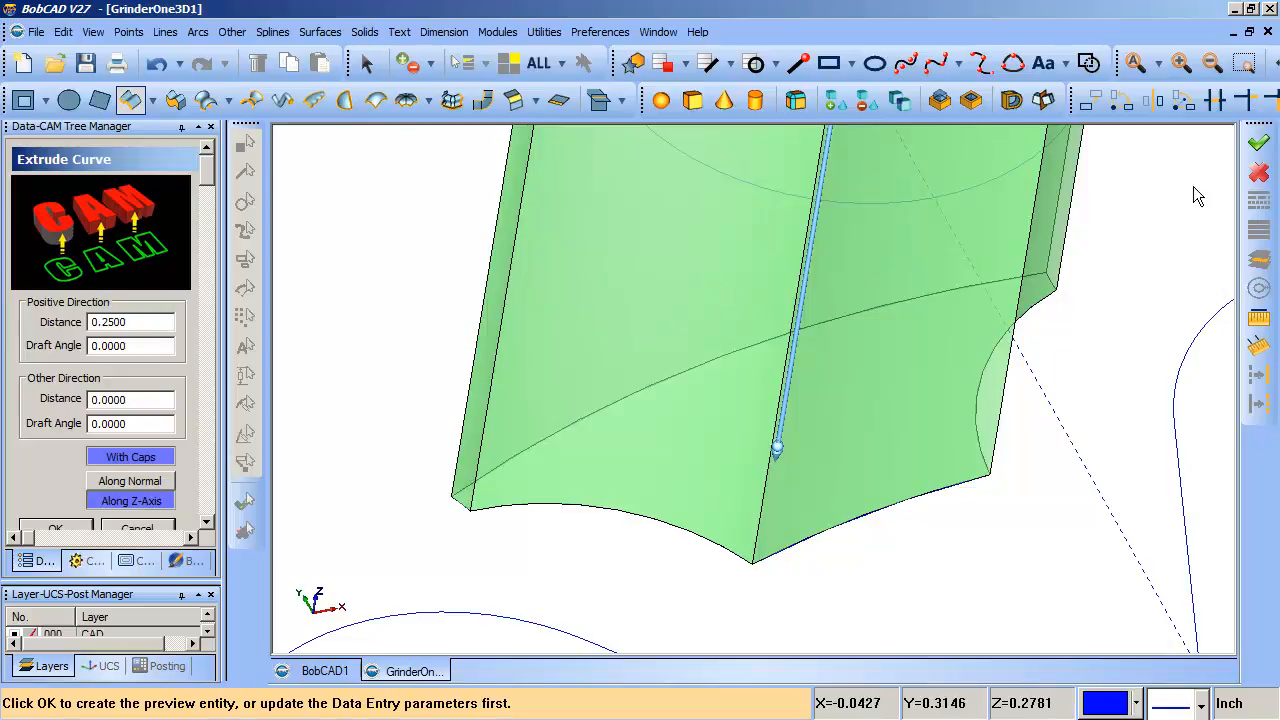
{"action": "left_click", "coordinate": [83, 529]}
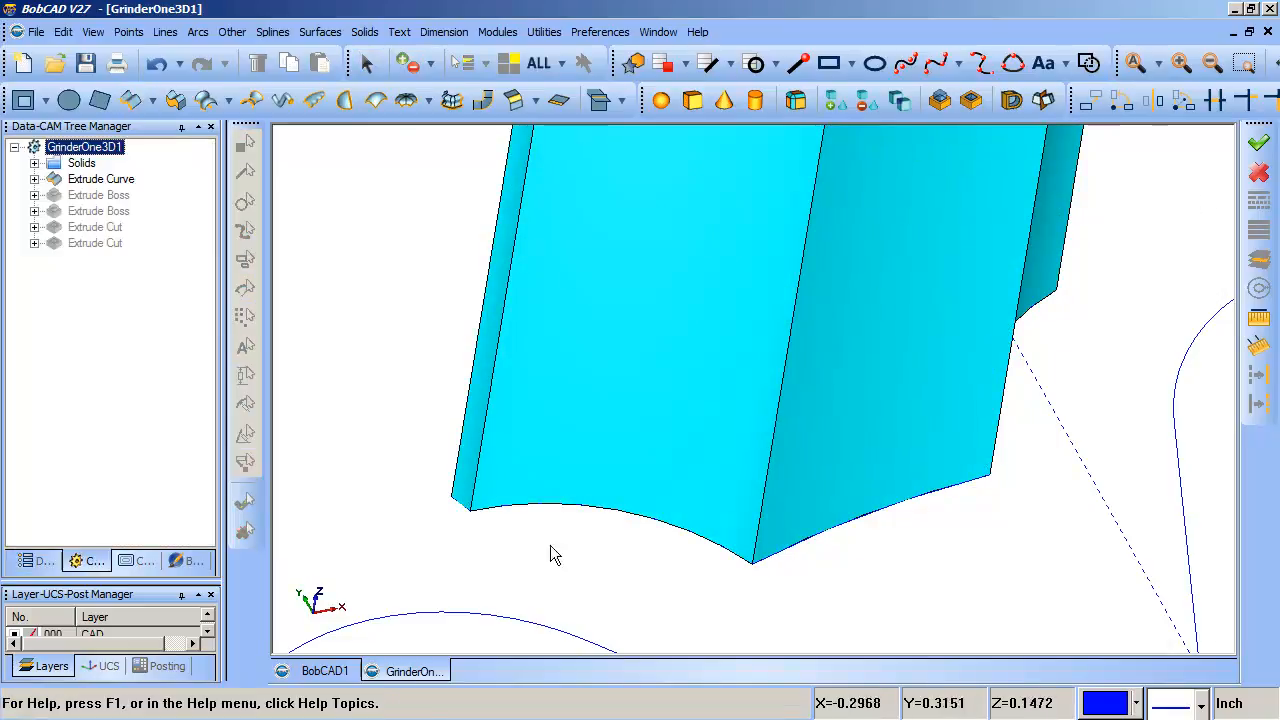
Step: Try a constant 0.0125 inch solid fillet on the front vertical corner edge of the newly extruded tooth
{"action": "left_click", "coordinate": [1214, 63]}
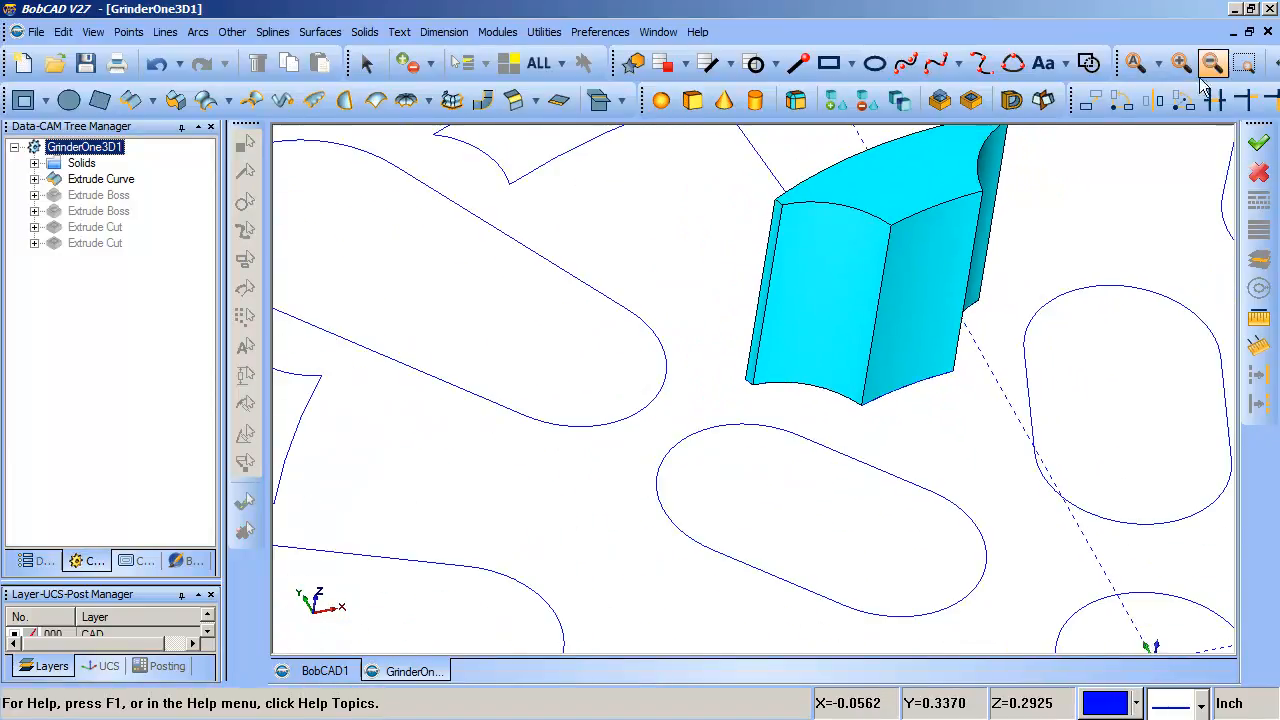
{"action": "left_click", "coordinate": [721, 280]}
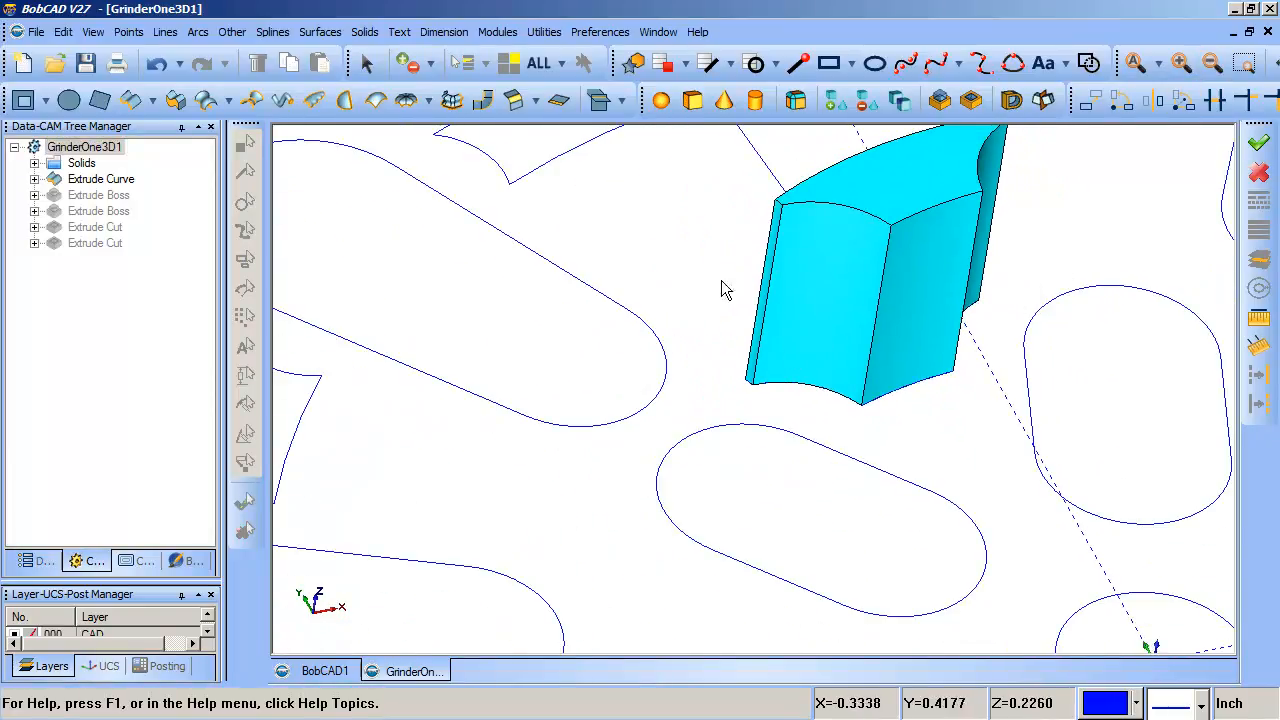
{"action": "scroll", "coordinate": [729, 281], "scroll_direction": "down", "scroll_amount": 2}
{"action": "left_click_drag", "start_coordinate": [697, 130], "coordinate": [997, 391]}
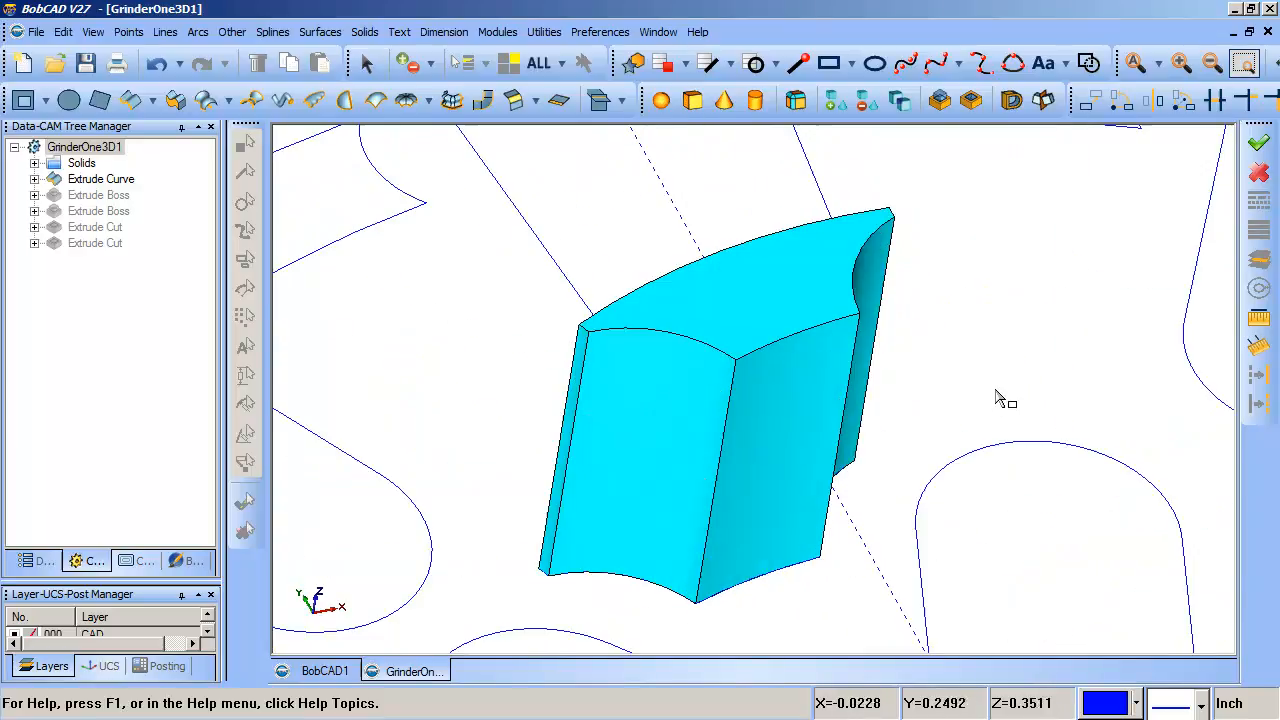
{"action": "middle_click_drag", "start_coordinate": [829, 415], "coordinate": [703, 382]}
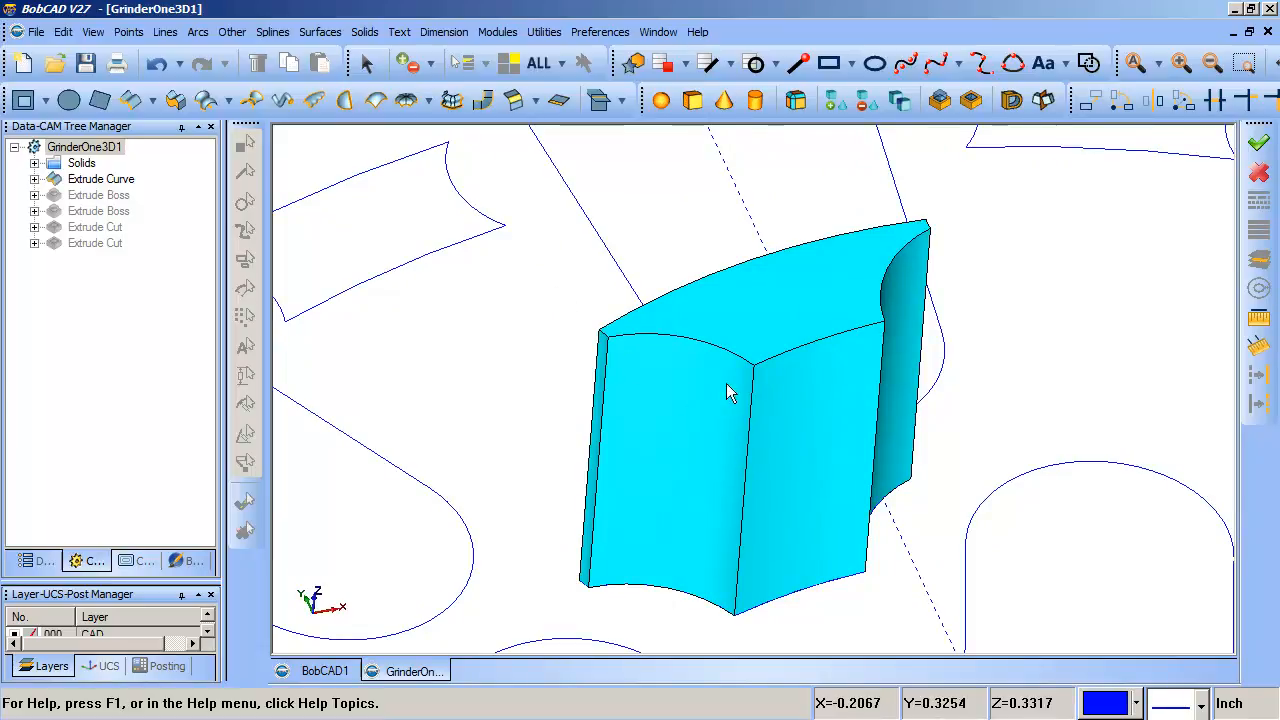
{"action": "left_click", "coordinate": [796, 100]}
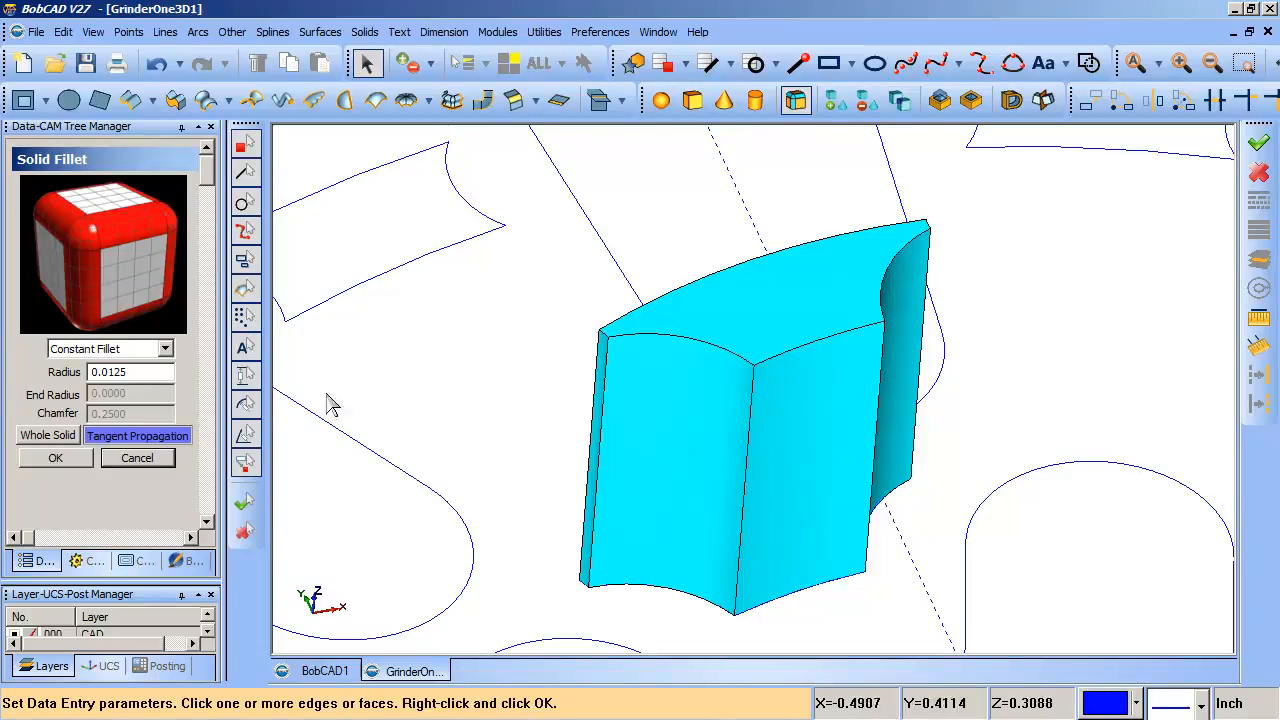
{"action": "left_click", "coordinate": [754, 404]}
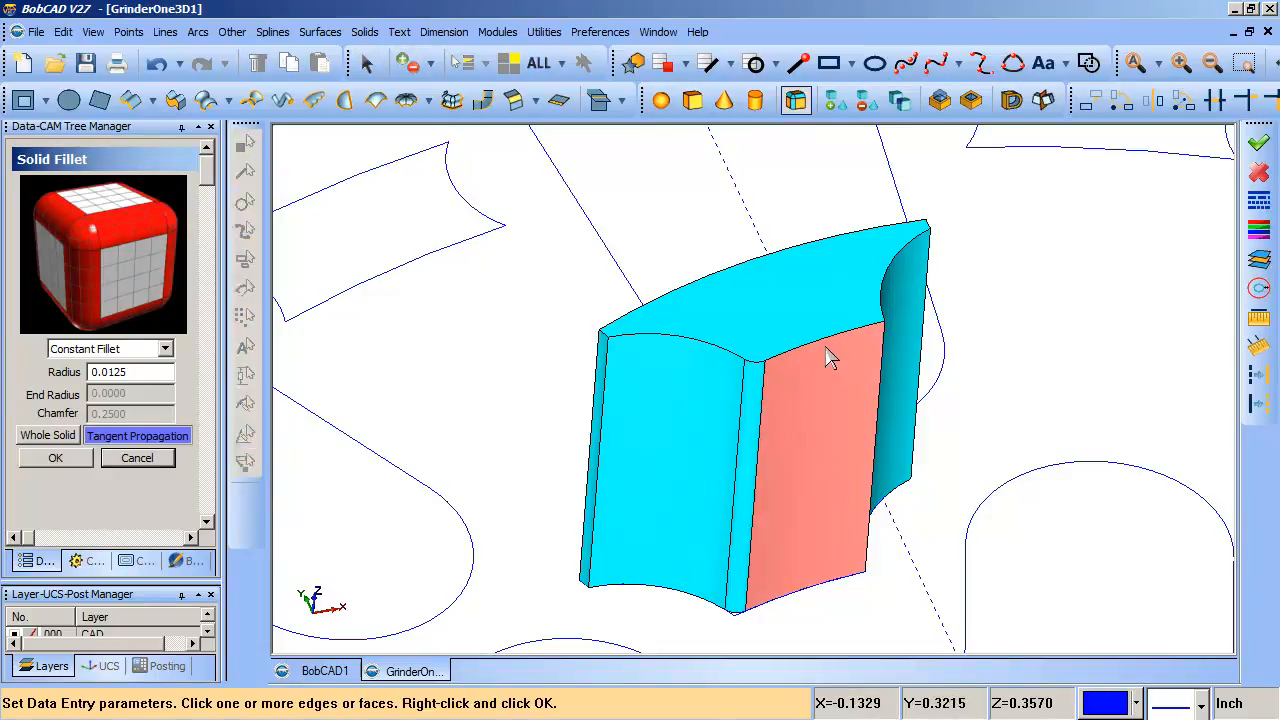
{"action": "left_click", "coordinate": [156, 63]}
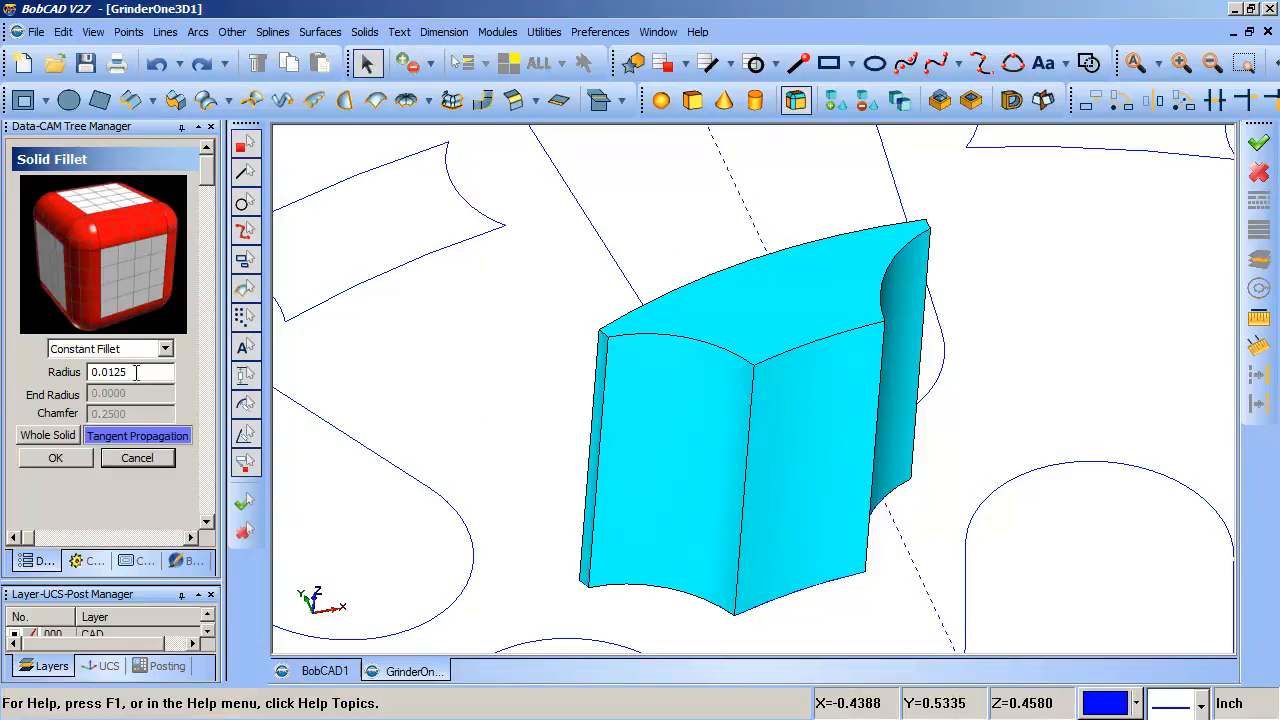
Step: Try a constant 0.25 inch solid fillet on the tooth's front vertical corner edge
{"action": "type", "text": ".25"}
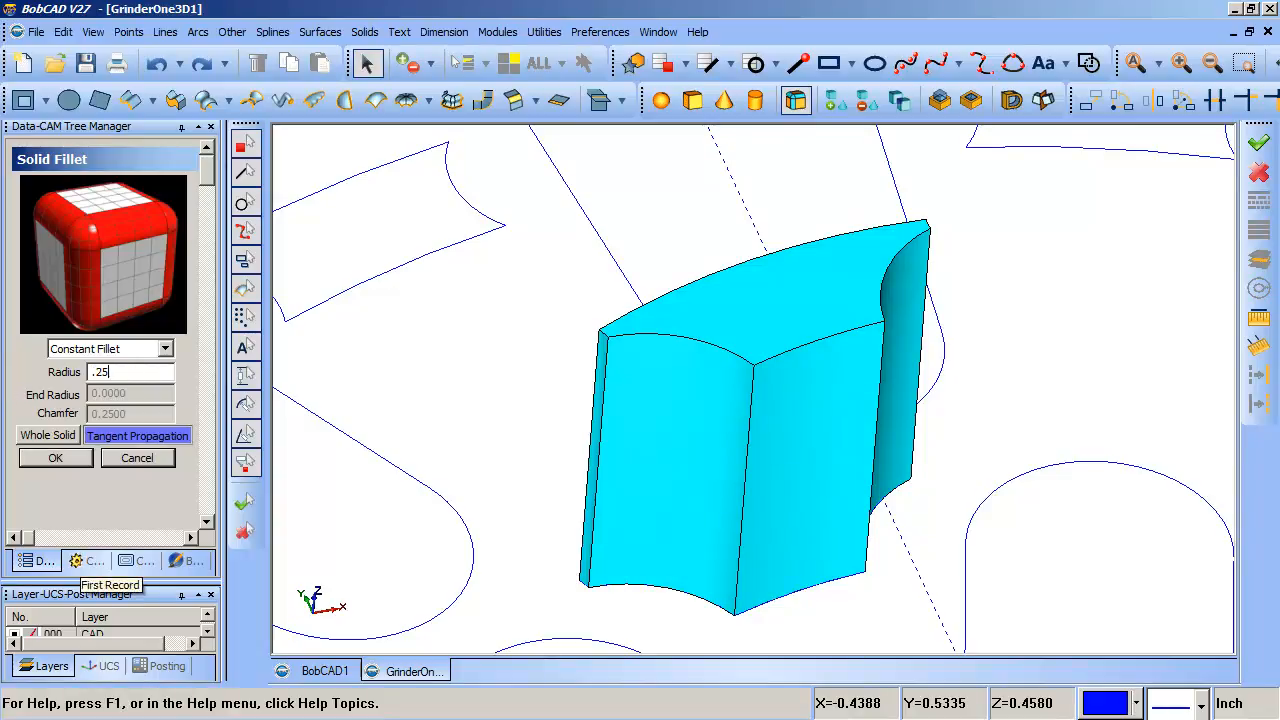
{"action": "key", "text": "Return"}
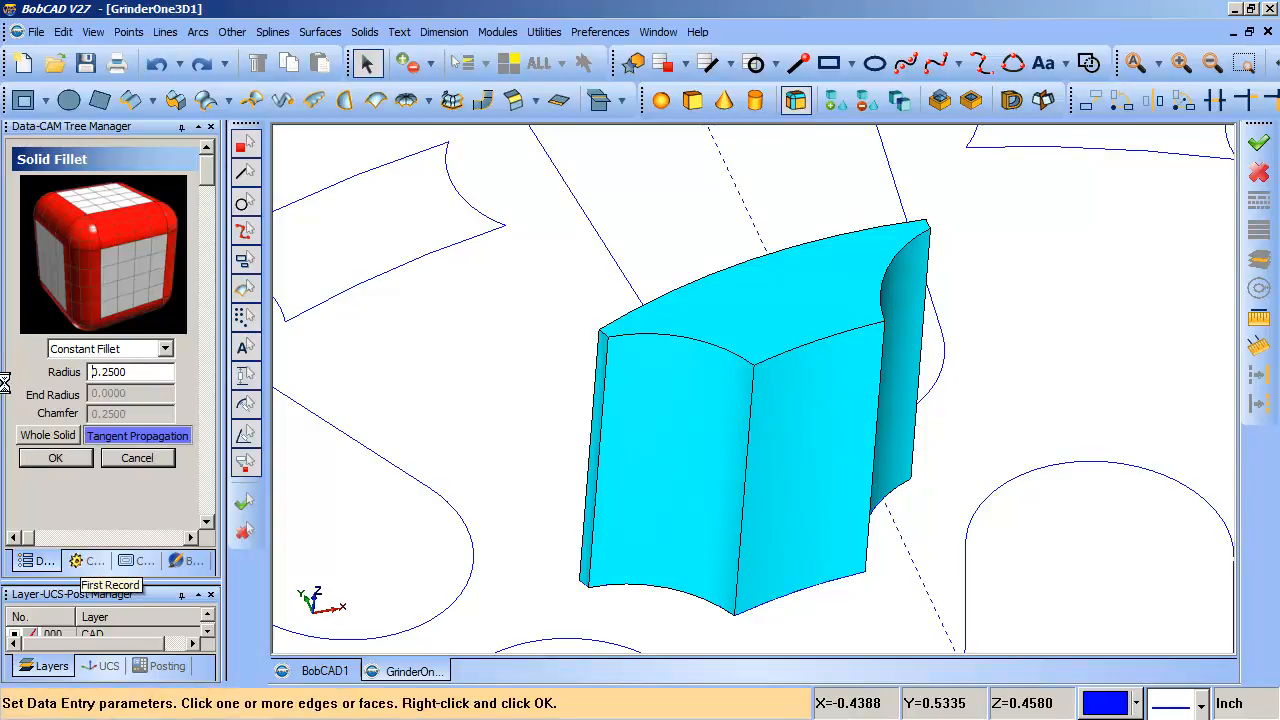
{"action": "left_click", "coordinate": [750, 444]}
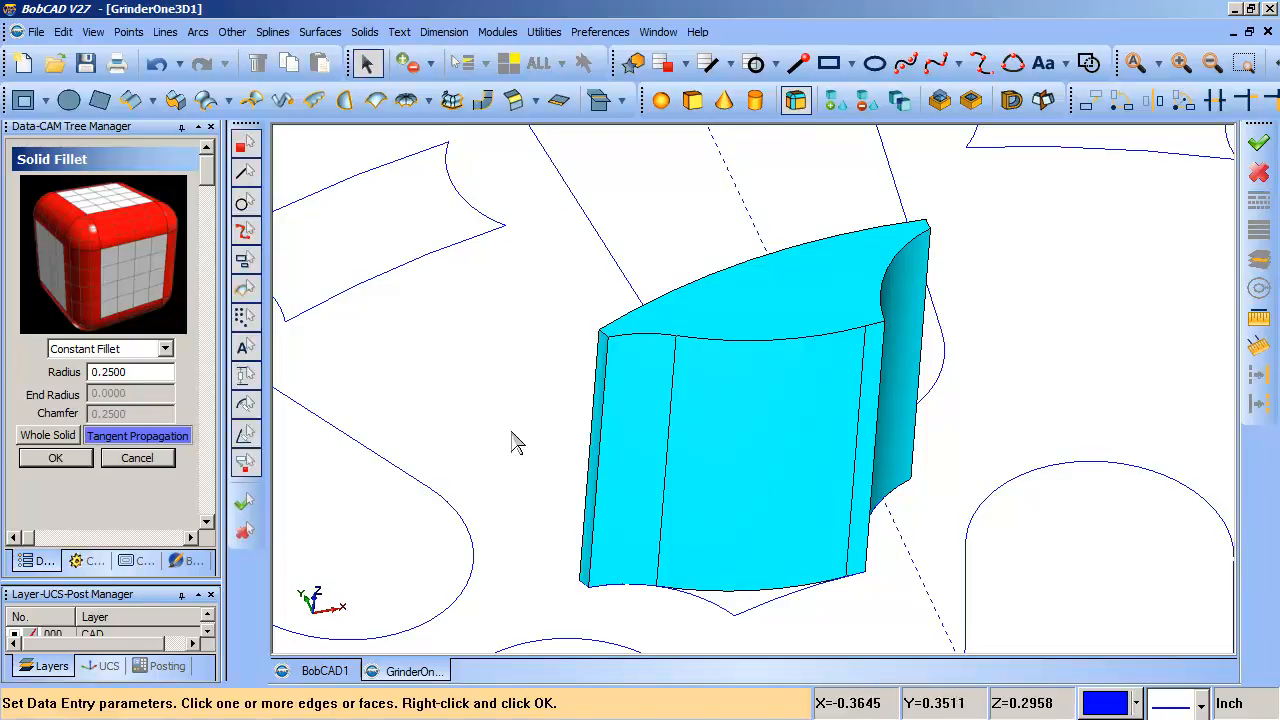
Step: Try to fillet the outer vertical edge of the tooth's concave side at 0.25 inch, and undo the front corner fillet
{"action": "mouse_move", "coordinate": [876, 455]}
{"action": "middle_mouse_down"}
{"action": "mouse_move", "coordinate": [934, 549]}
{"action": "mouse_move", "coordinate": [883, 471]}
{"action": "mouse_move", "coordinate": [890, 462]}
{"action": "middle_mouse_up"}
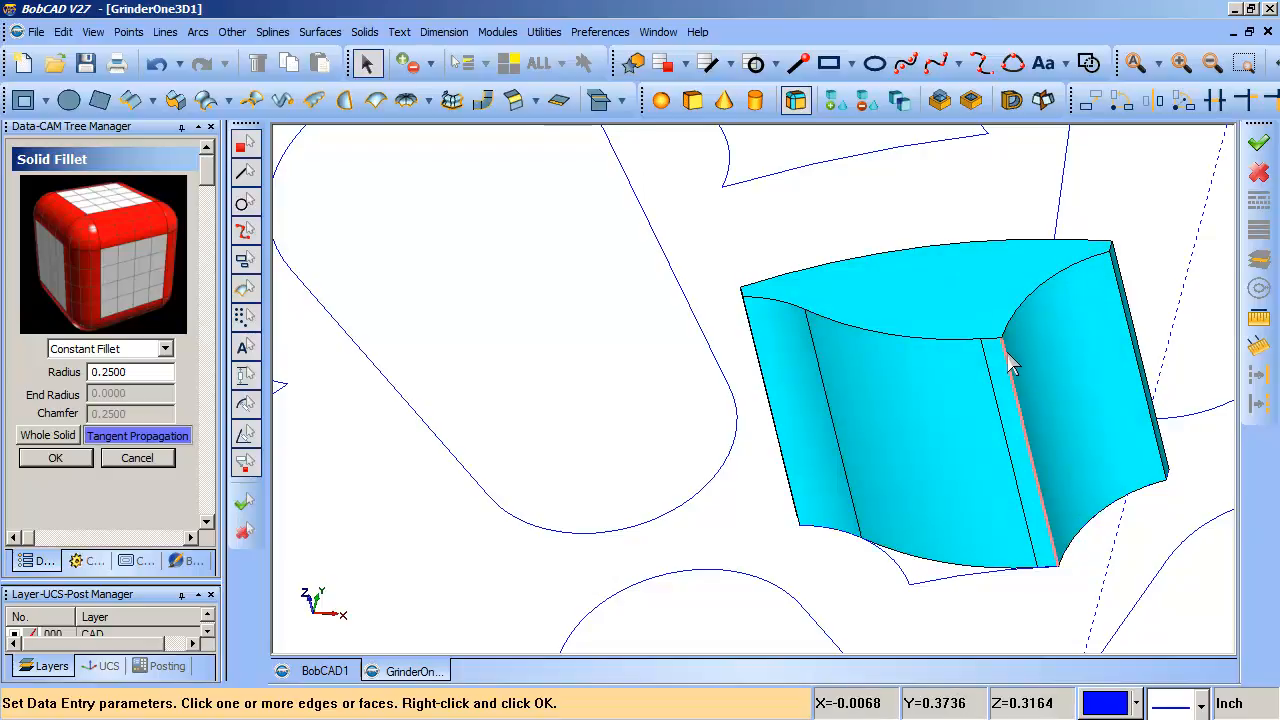
{"action": "left_click", "coordinate": [1133, 354]}
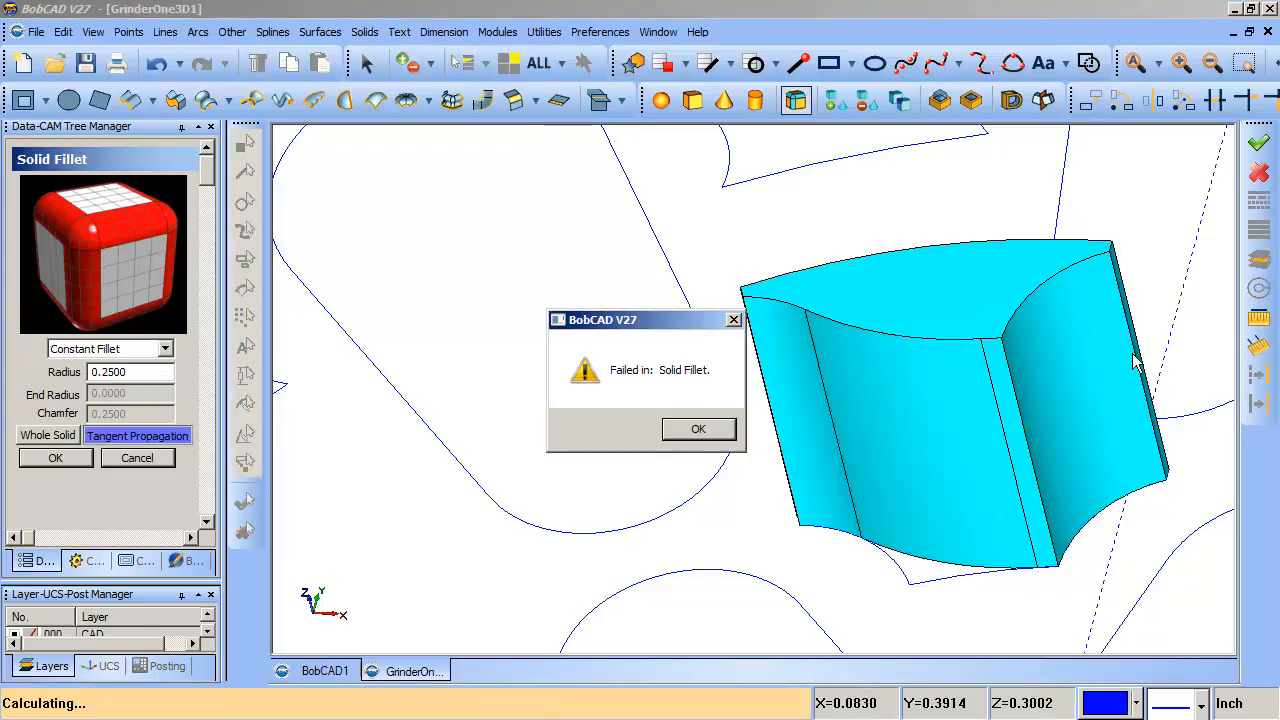
{"action": "left_click", "coordinate": [712, 430]}
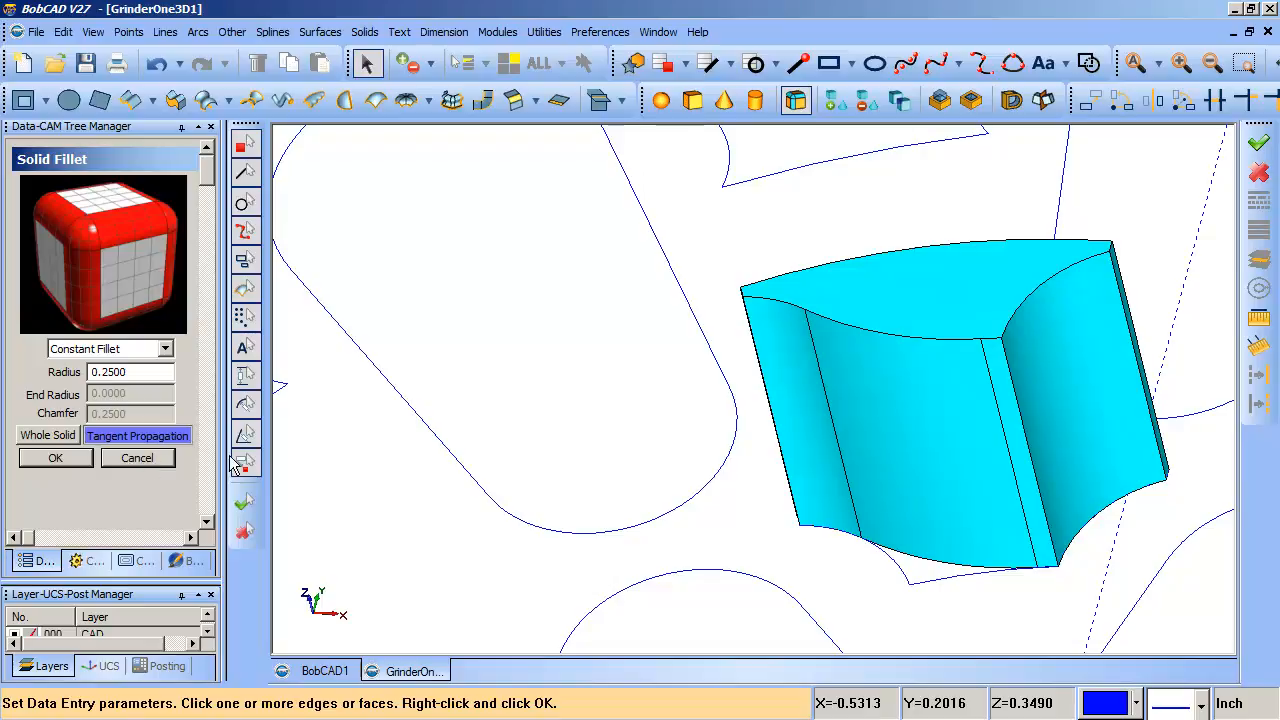
{"action": "left_click", "coordinate": [137, 458]}
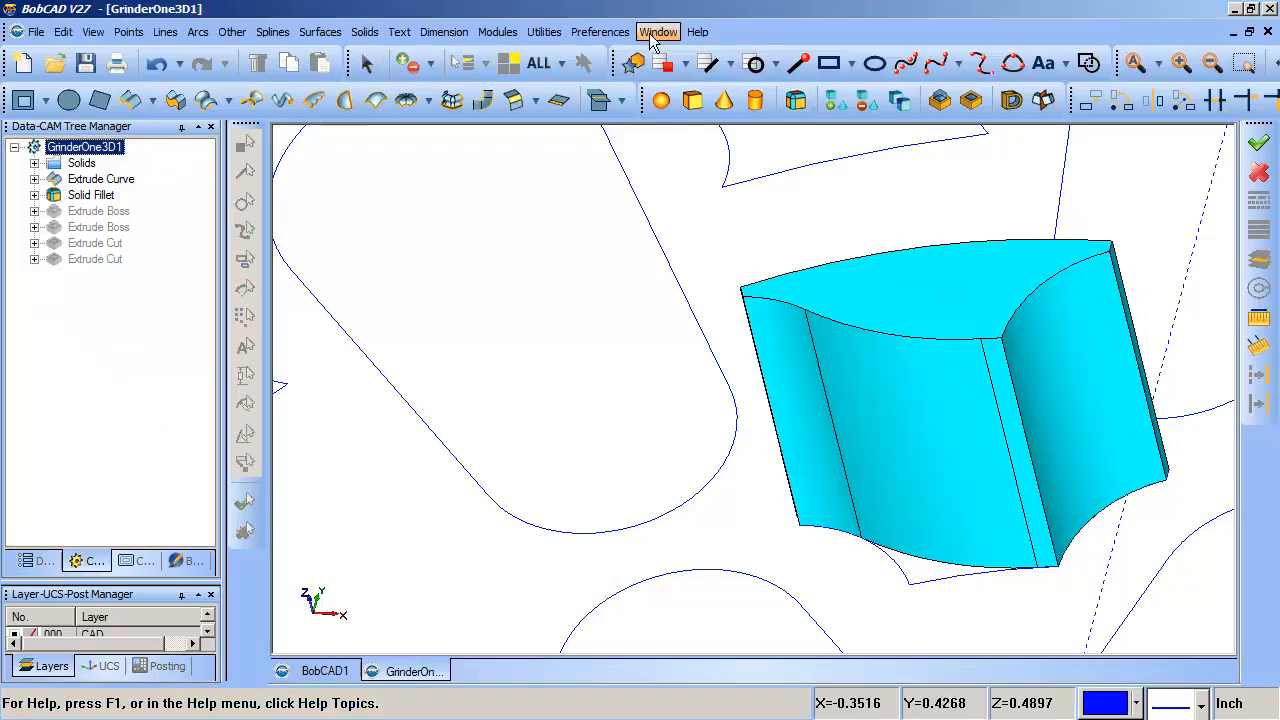
{"action": "left_click", "coordinate": [163, 64]}
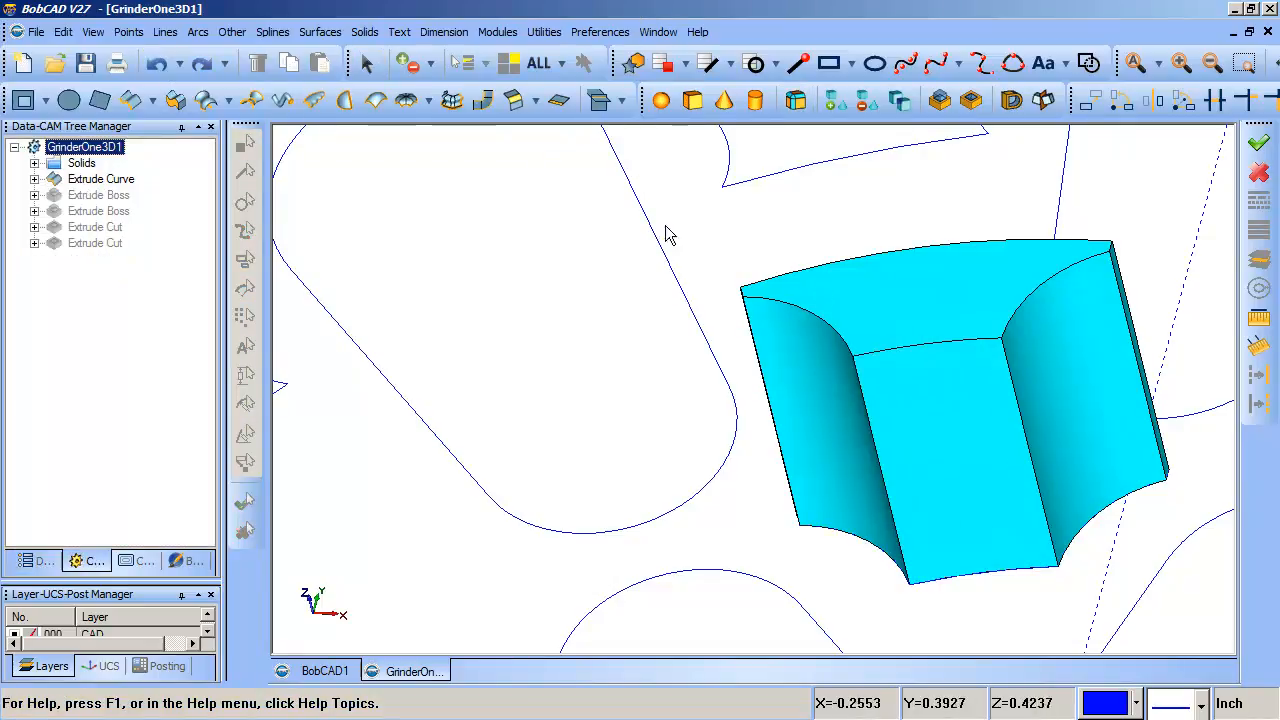
Step: Inspect the extruded tooth and the whole grinder wireframe from several angles, and look over the Reorganize utilities
{"action": "middle_click_drag", "start_coordinate": [1091, 383], "coordinate": [964, 384]}
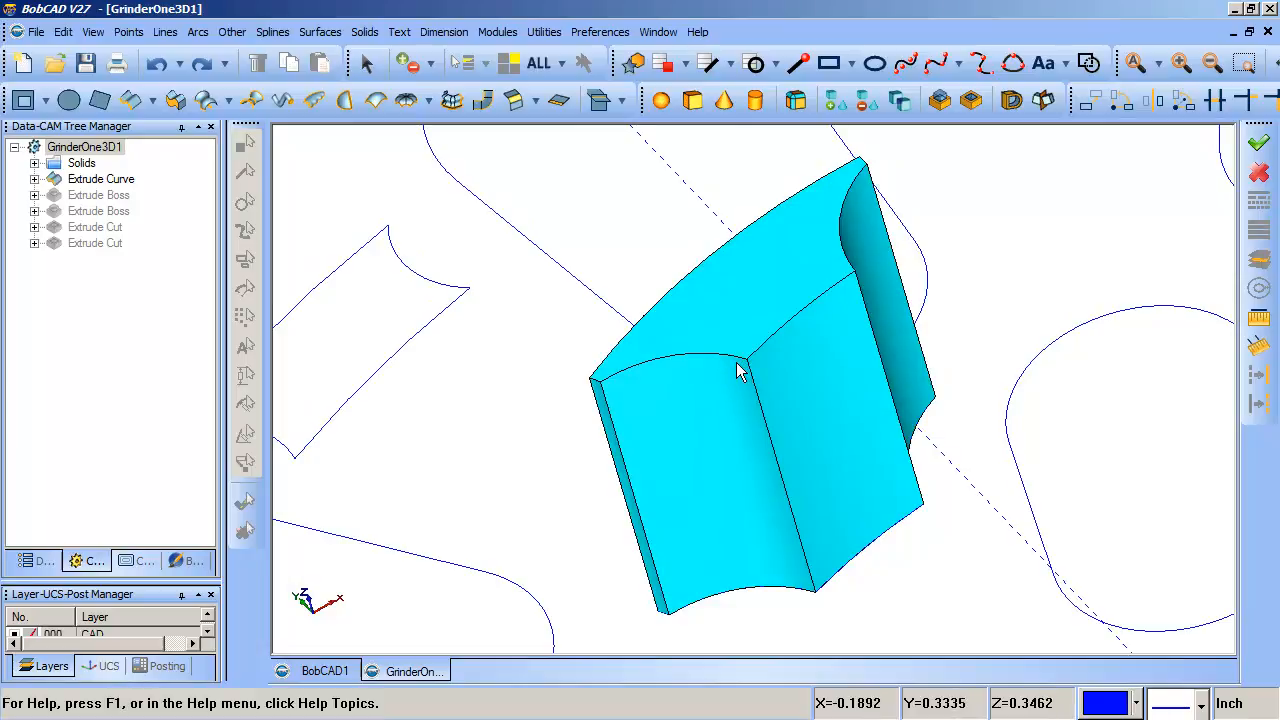
{"action": "scroll", "coordinate": [821, 371], "scroll_direction": "down", "scroll_amount": 10}
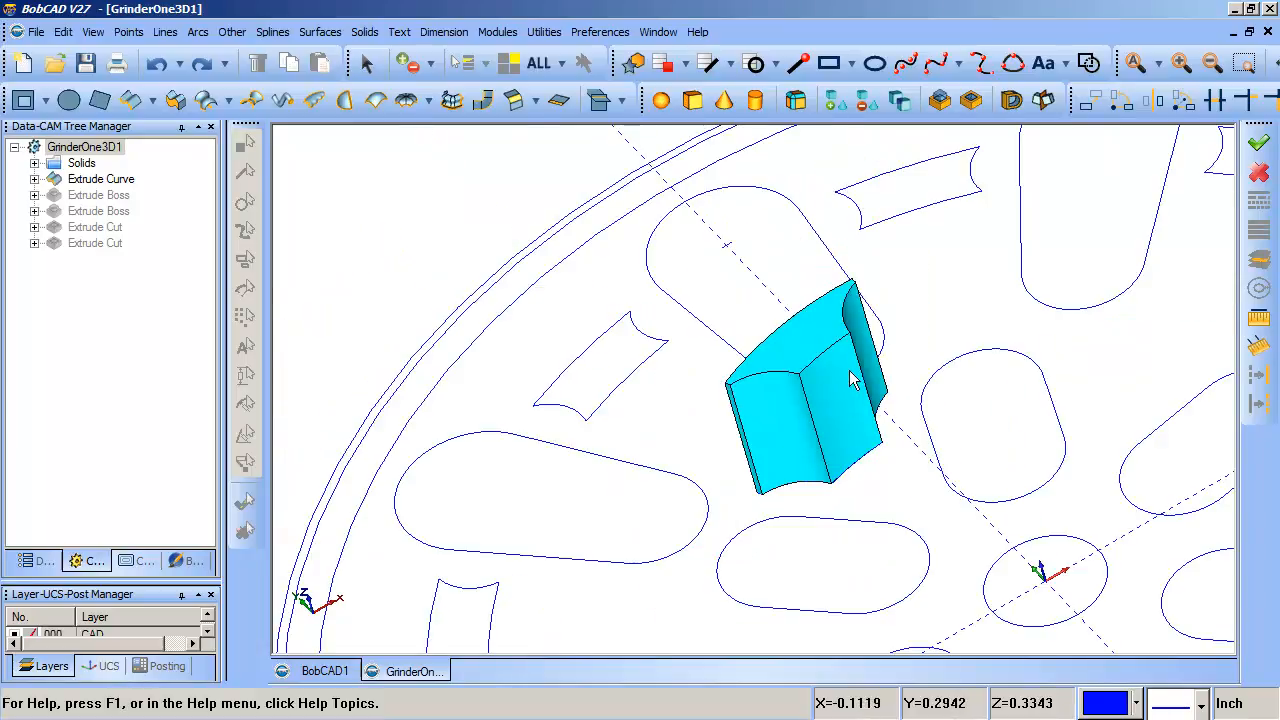
{"action": "scroll", "coordinate": [875, 386], "scroll_direction": "up", "scroll_amount": 1}
{"action": "middle_click_drag", "start_coordinate": [940, 356], "coordinate": [972, 386]}
{"action": "key", "text": "ctrl+w"}
{"action": "left_click_drag", "start_coordinate": [746, 319], "coordinate": [1056, 550]}
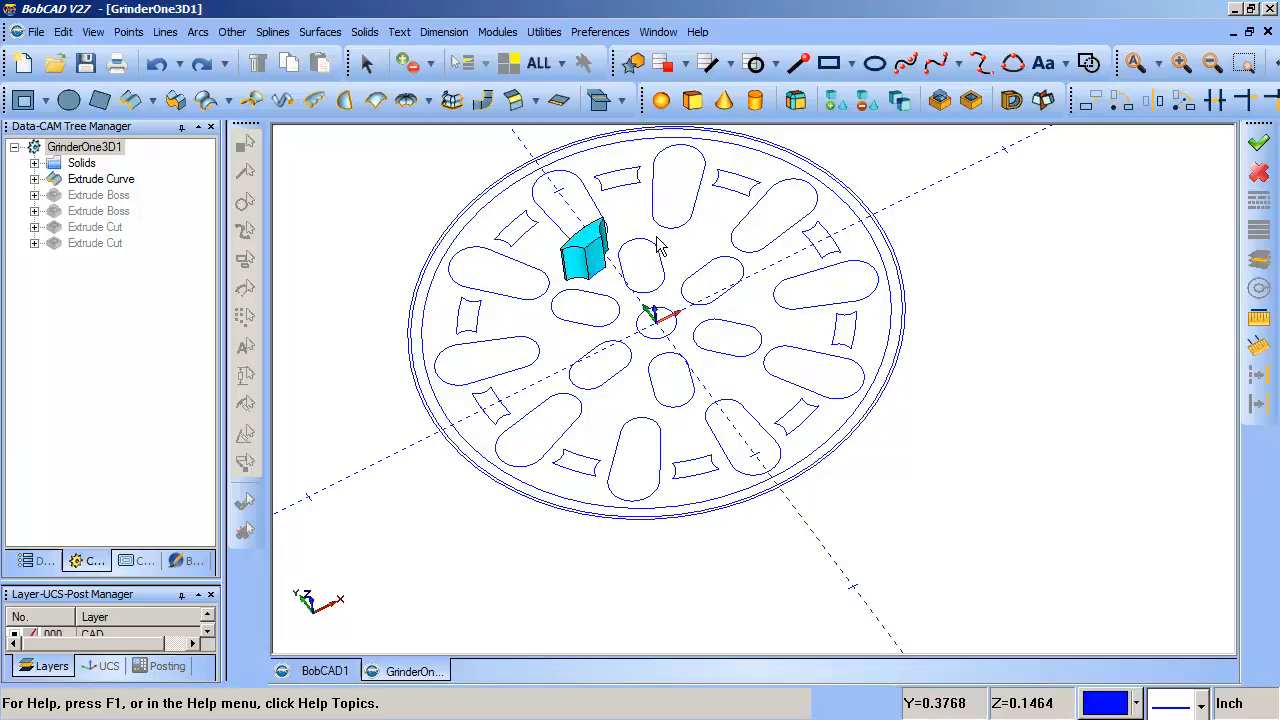
{"action": "middle_click_drag", "start_coordinate": [874, 288], "coordinate": [618, 254]}
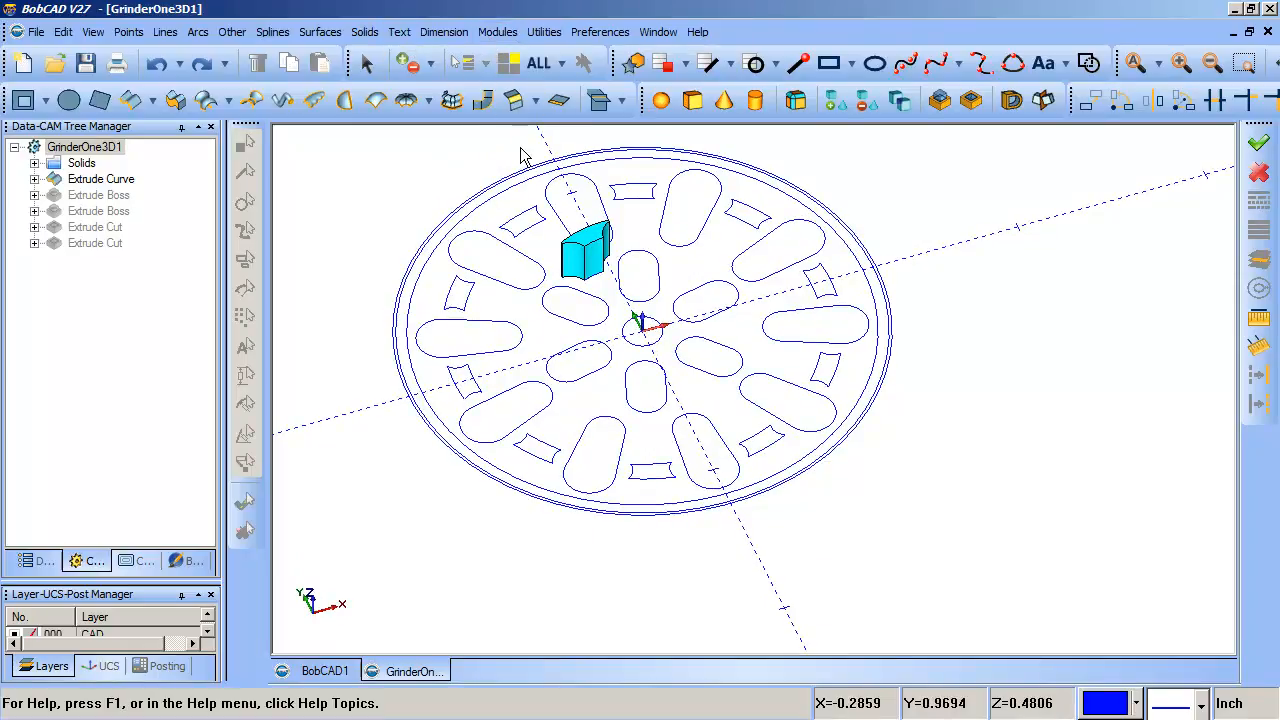
{"action": "left_click", "coordinate": [540, 32]}
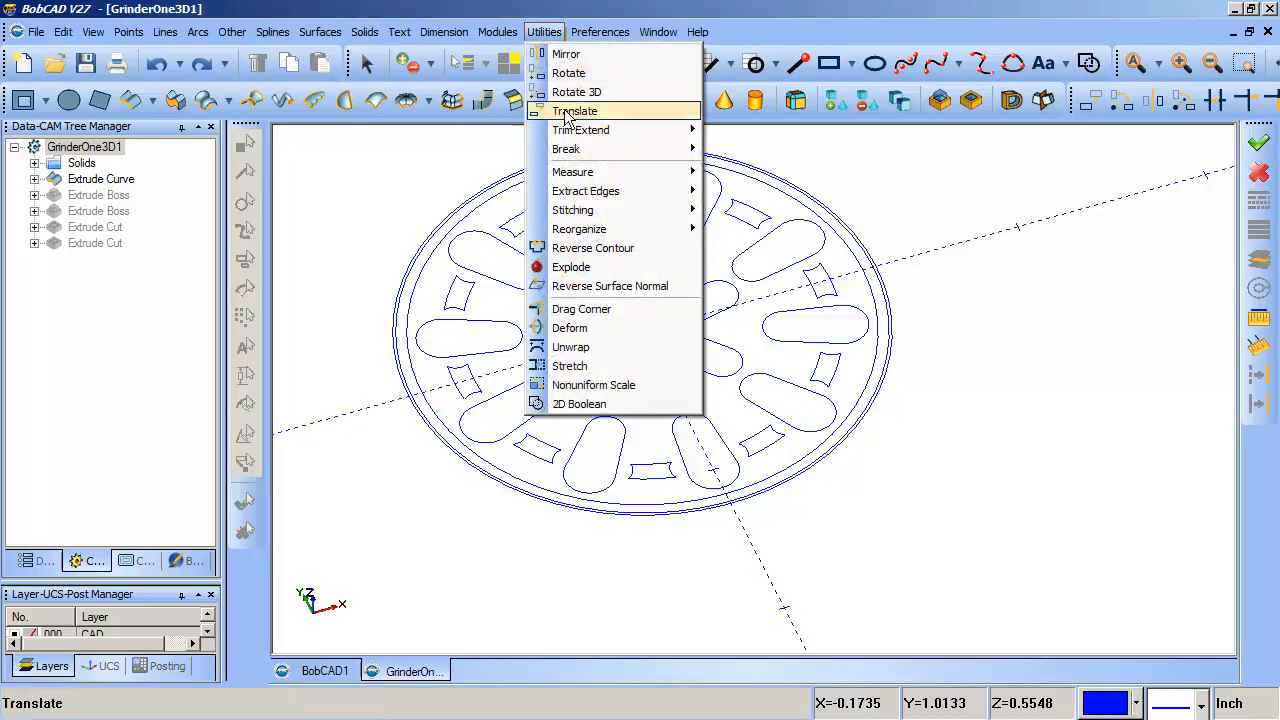
{"action": "mouse_move", "coordinate": [583, 237]}
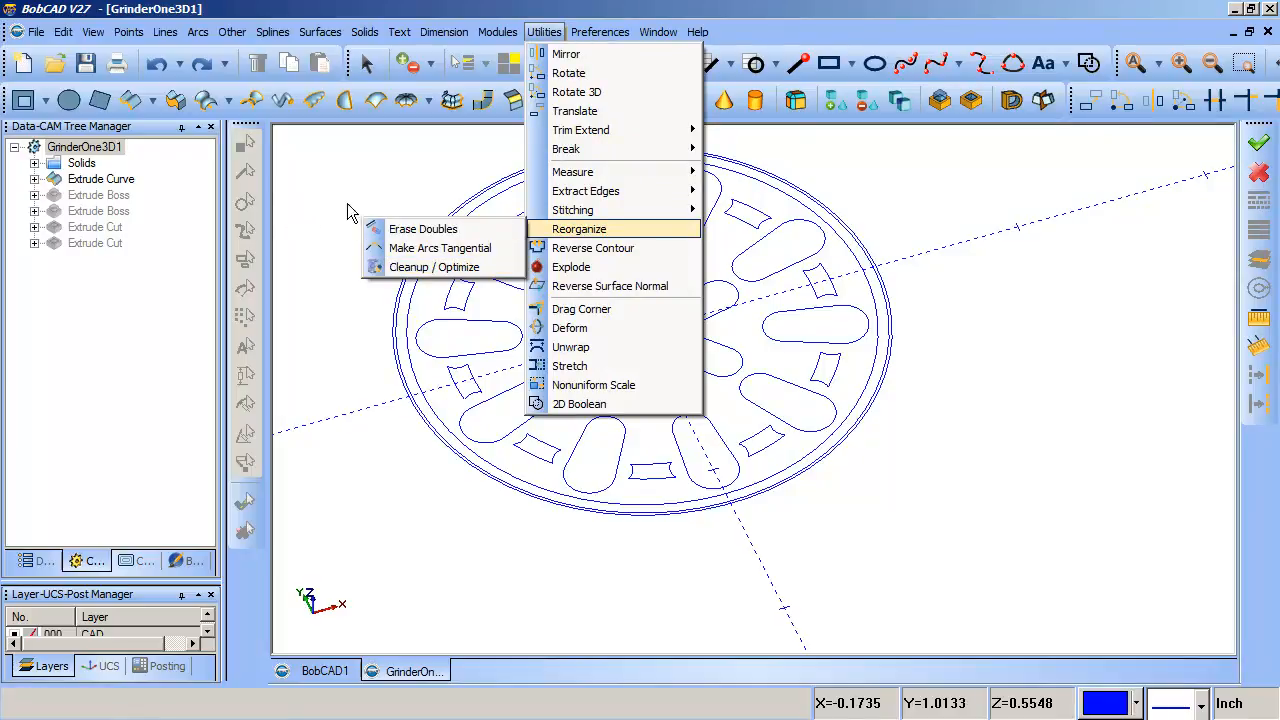
{"action": "left_click", "coordinate": [386, 166]}
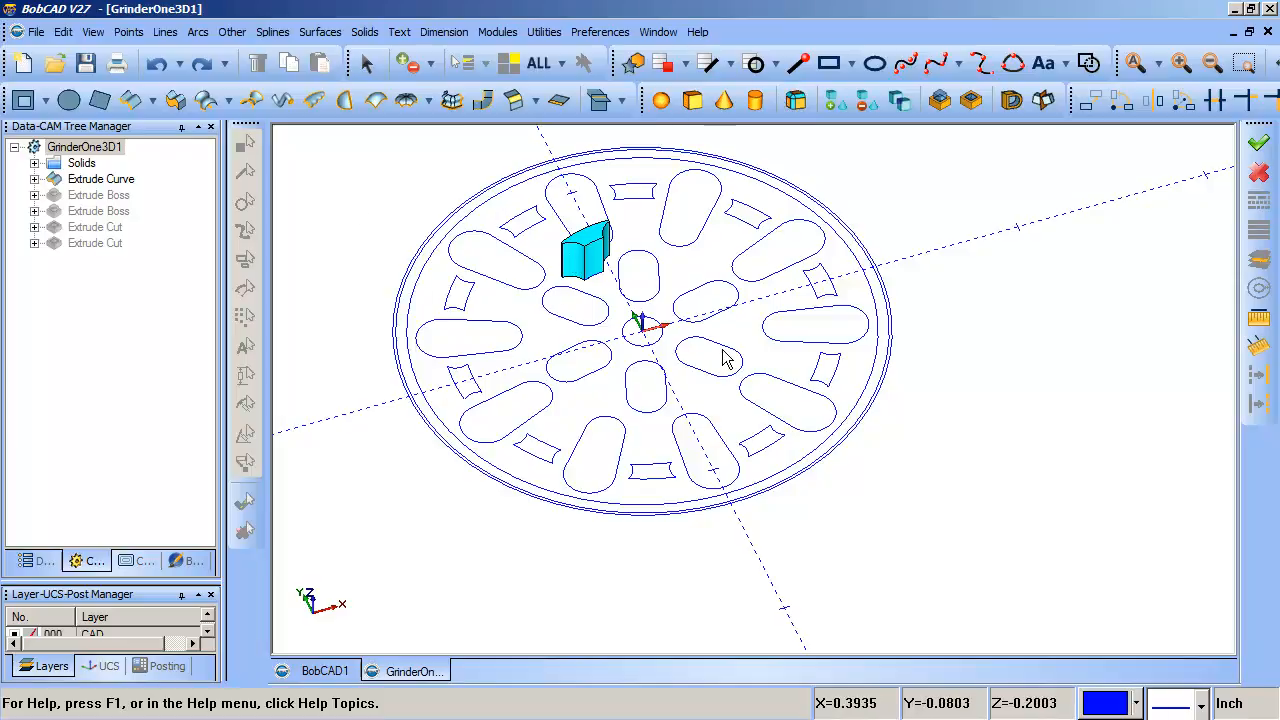
Step: Draw a 2 by 2 inch sharp-cornered rectangle beside the round grinder outline, centered at about X -2.66, Y 1.33
{"action": "scroll", "coordinate": [724, 362], "scroll_direction": "down", "scroll_amount": 3}
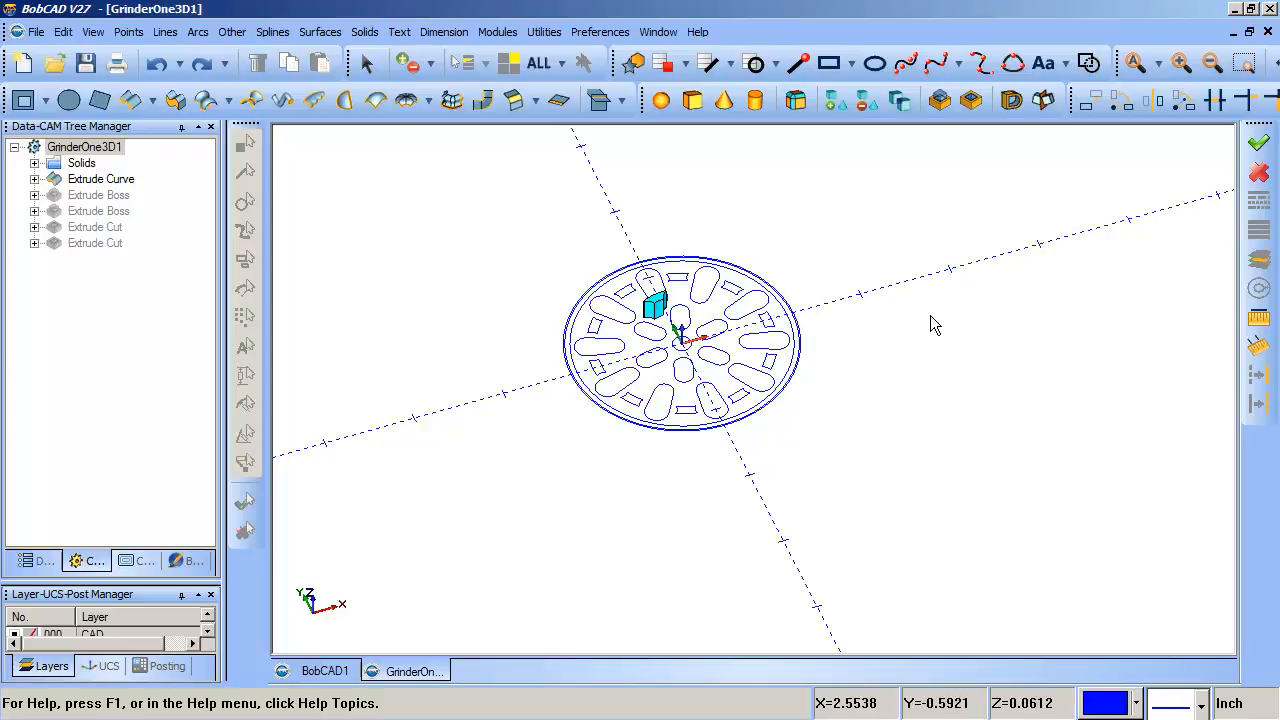
{"action": "middle_click_drag", "start_coordinate": [930, 318], "coordinate": [824, 226]}
{"action": "left_click", "coordinate": [829, 63]}
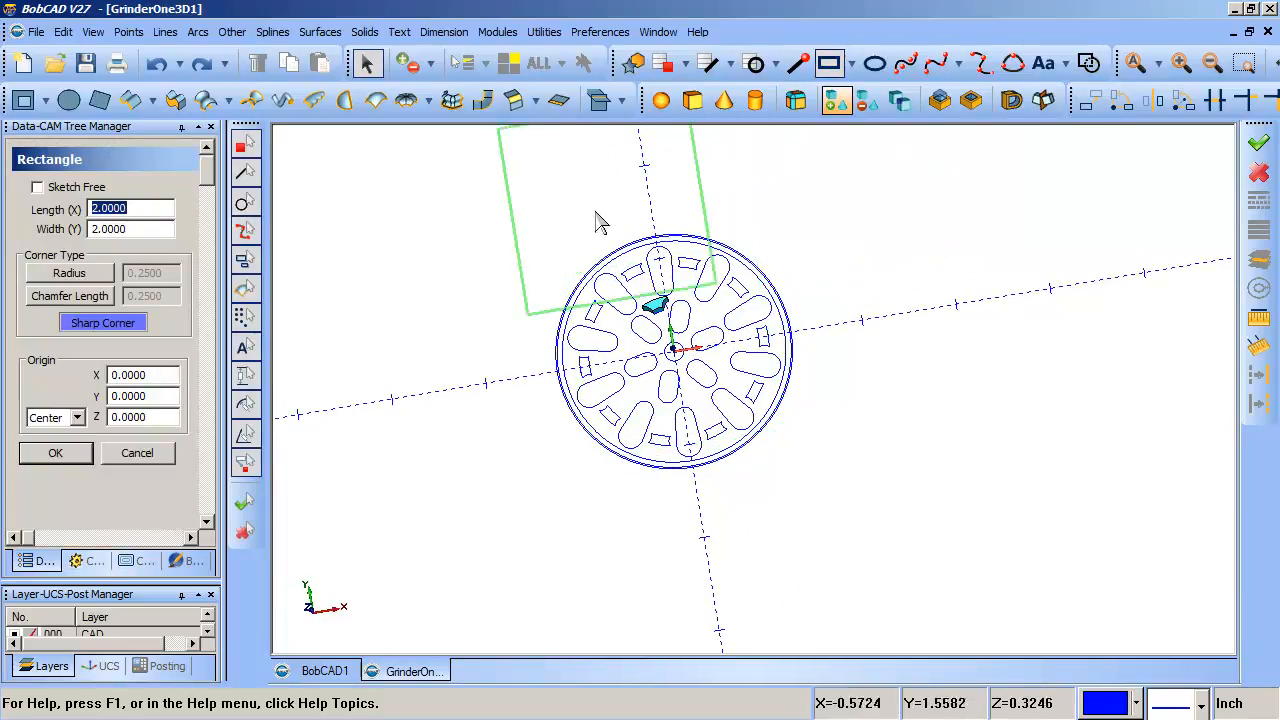
{"action": "left_click", "coordinate": [409, 282]}
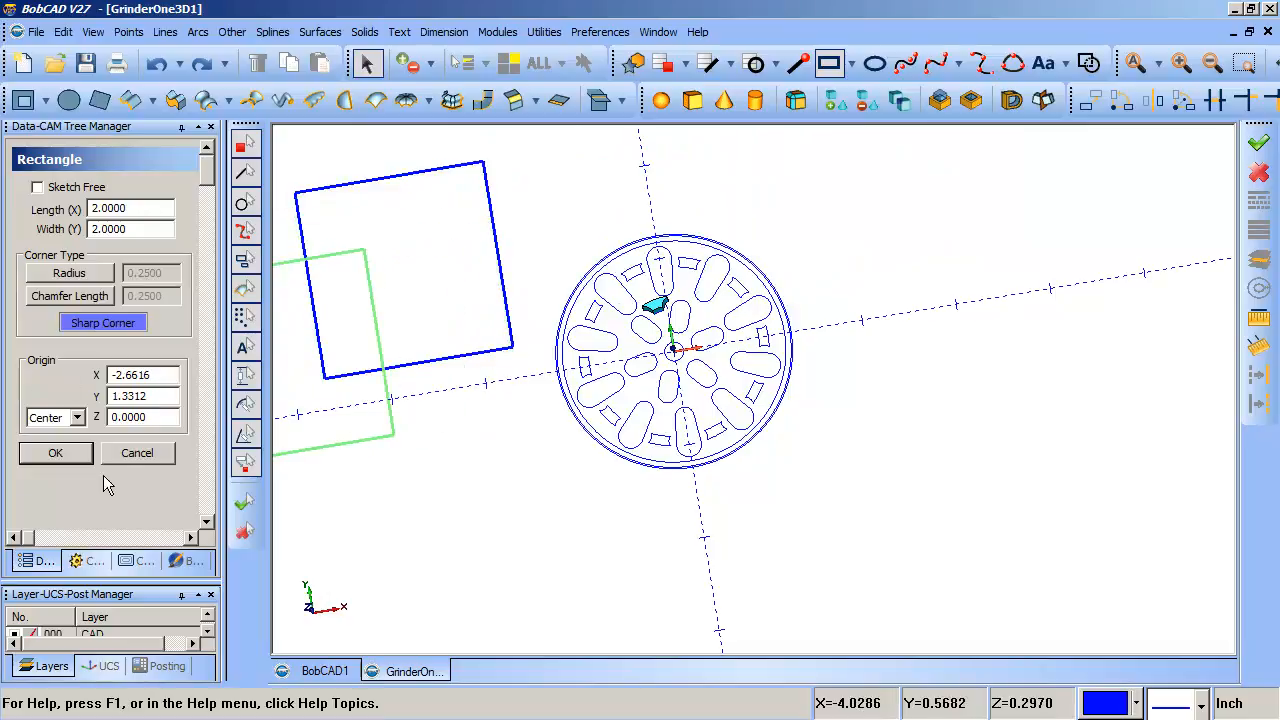
{"action": "left_click", "coordinate": [131, 457]}
Step: Break the far edge of the new rectangle into 4 equal divisions
{"action": "middle_click_drag", "start_coordinate": [635, 310], "coordinate": [605, 110]}
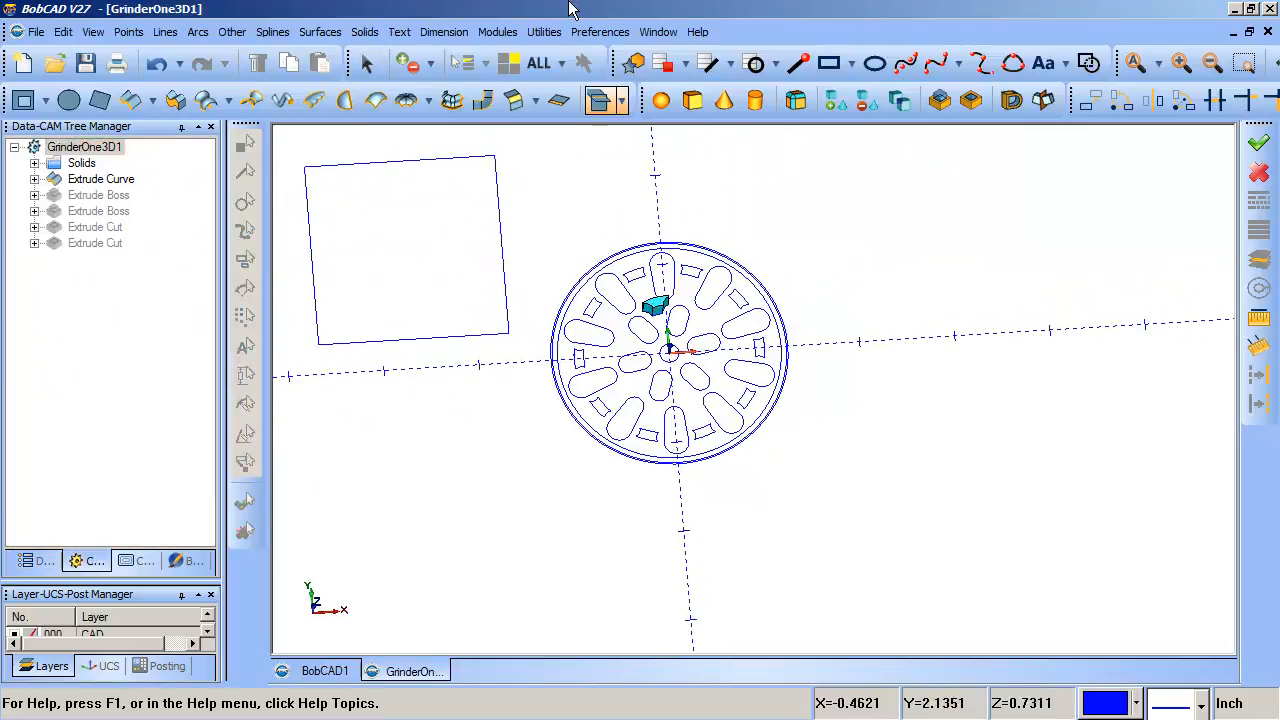
{"action": "left_click", "coordinate": [540, 33]}
{"action": "mouse_move", "coordinate": [580, 149]}
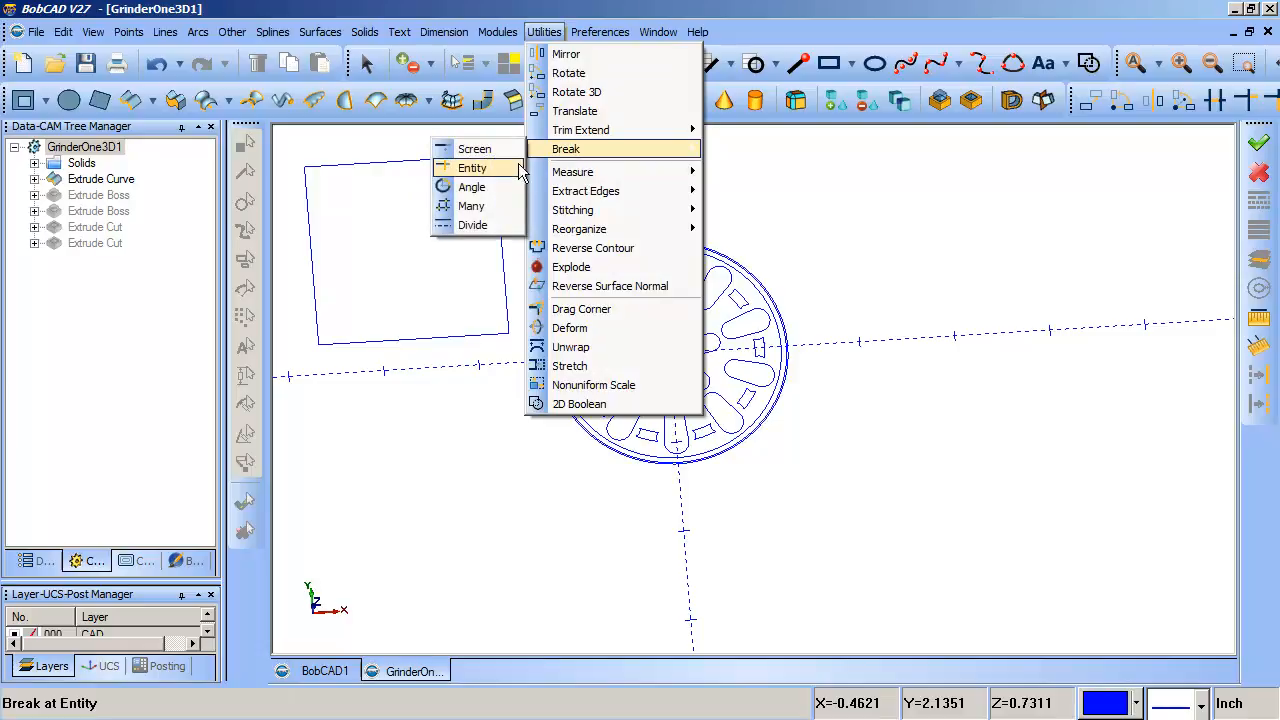
{"action": "left_click", "coordinate": [500, 225]}
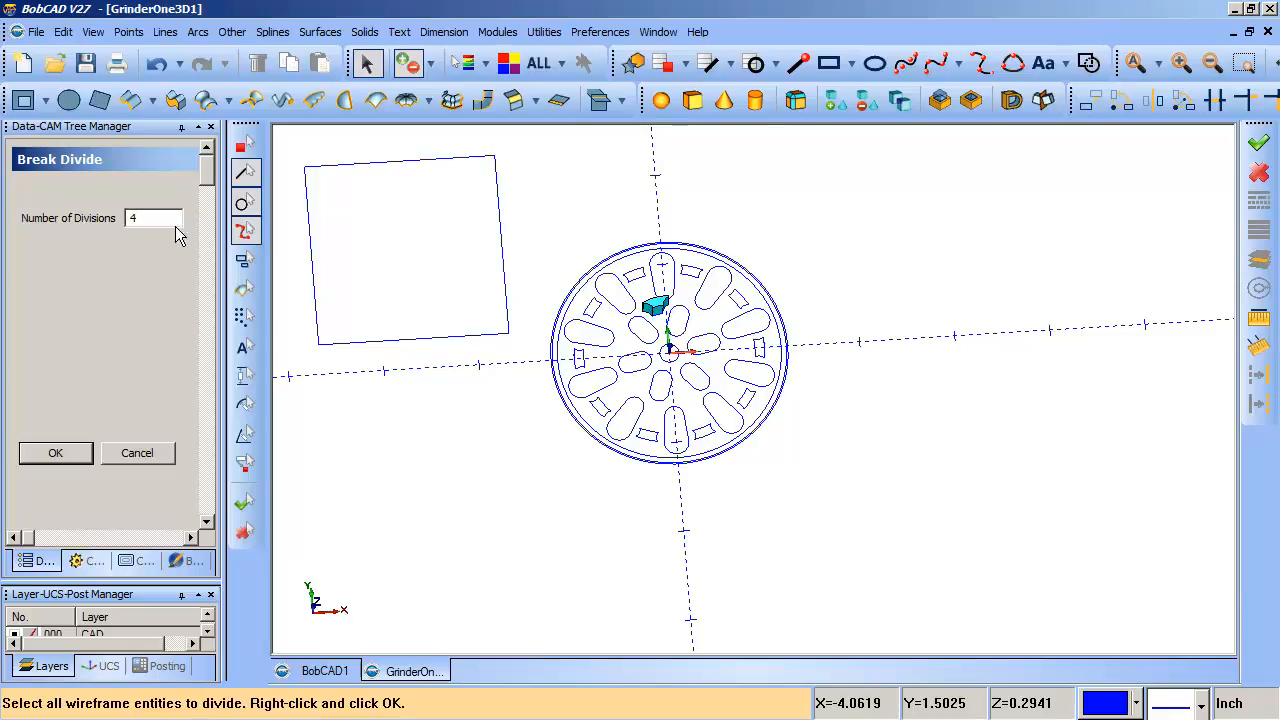
{"action": "left_click", "coordinate": [140, 456]}
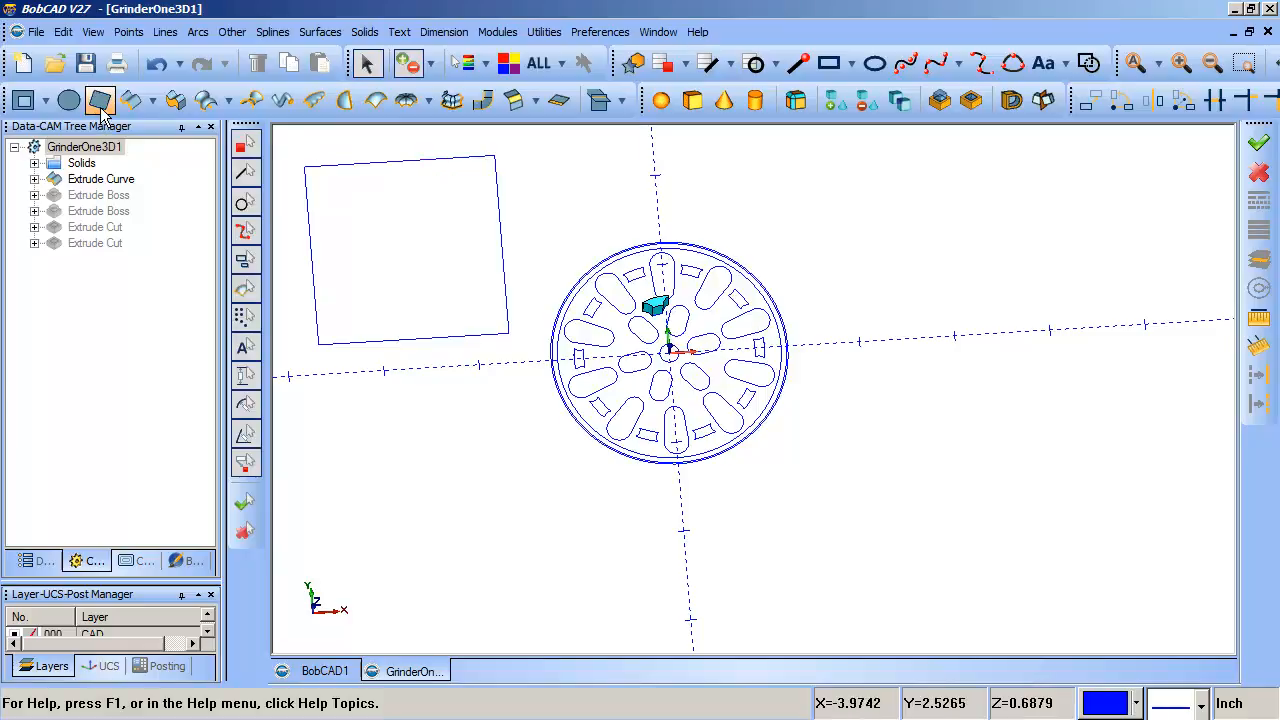
Step: Try extruding the divided rectangle 0.25 inch along the Z-axis with caps, and undo the extrusion
{"action": "left_click", "coordinate": [130, 100]}
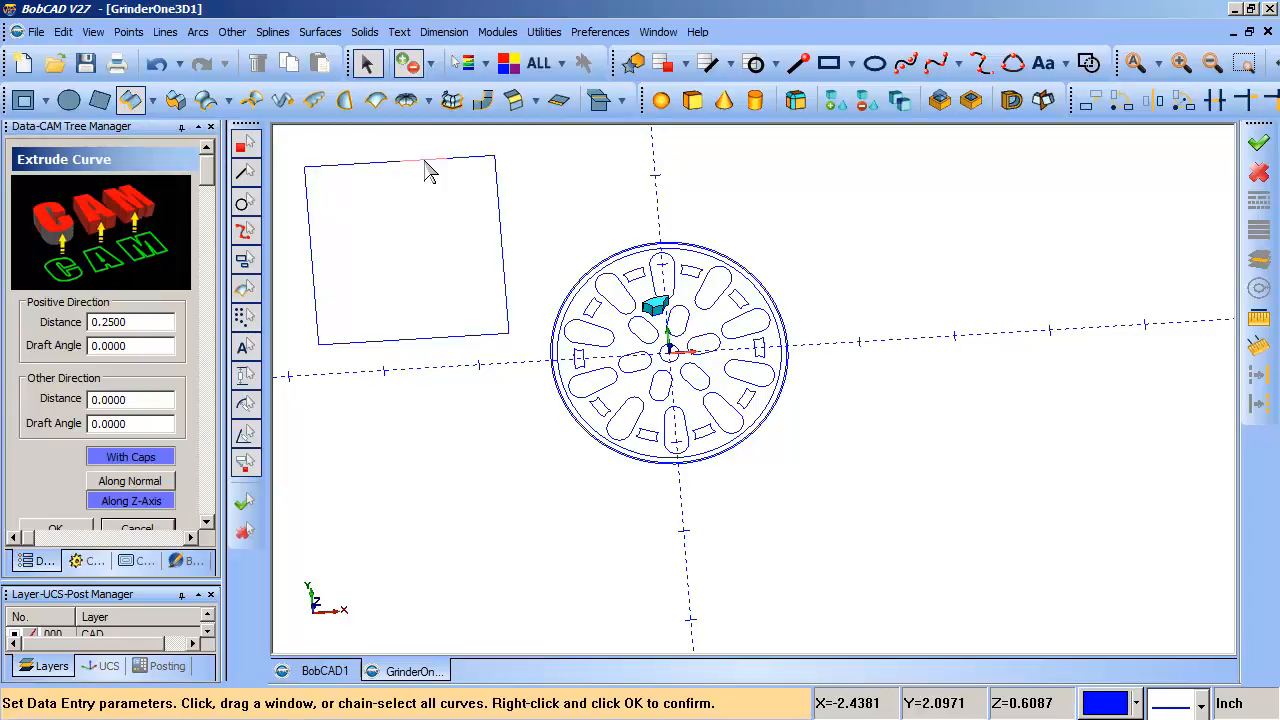
{"action": "left_click", "coordinate": [425, 161], "text": "shift"}
{"action": "right_click", "coordinate": [496, 194]}
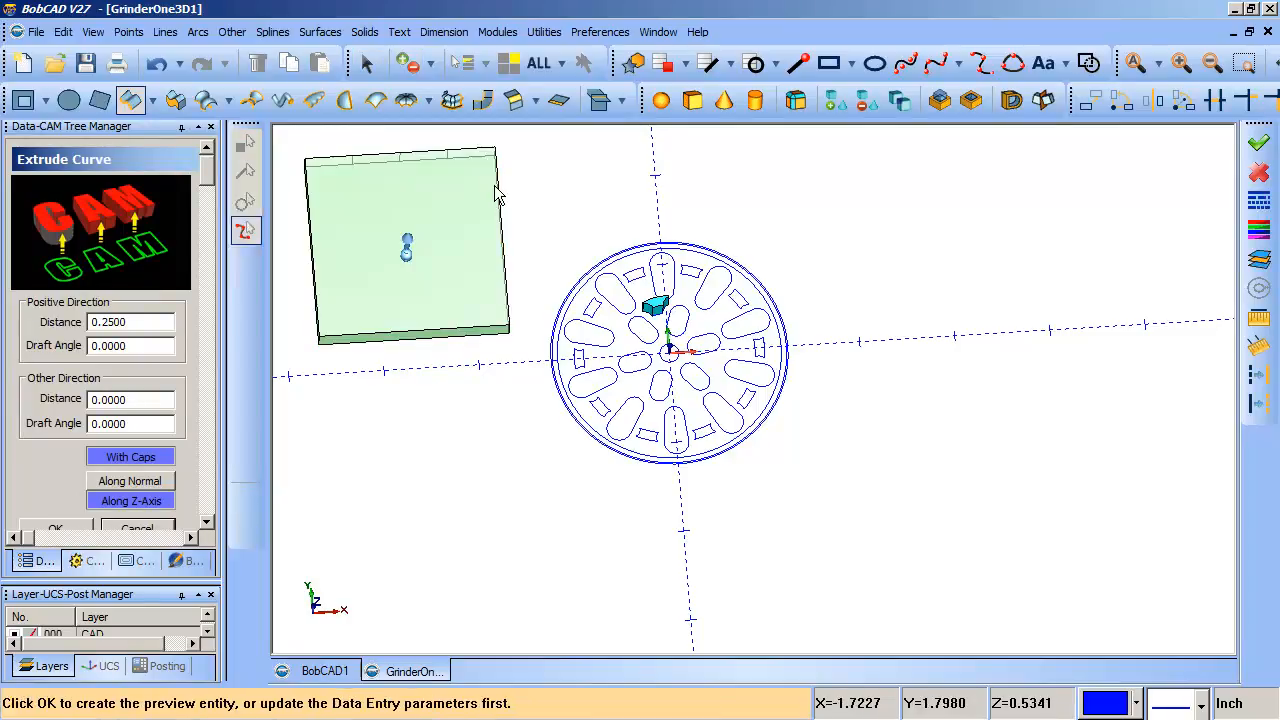
{"action": "right_click", "coordinate": [496, 198]}
{"action": "middle_click_drag", "start_coordinate": [712, 278], "coordinate": [743, 394]}
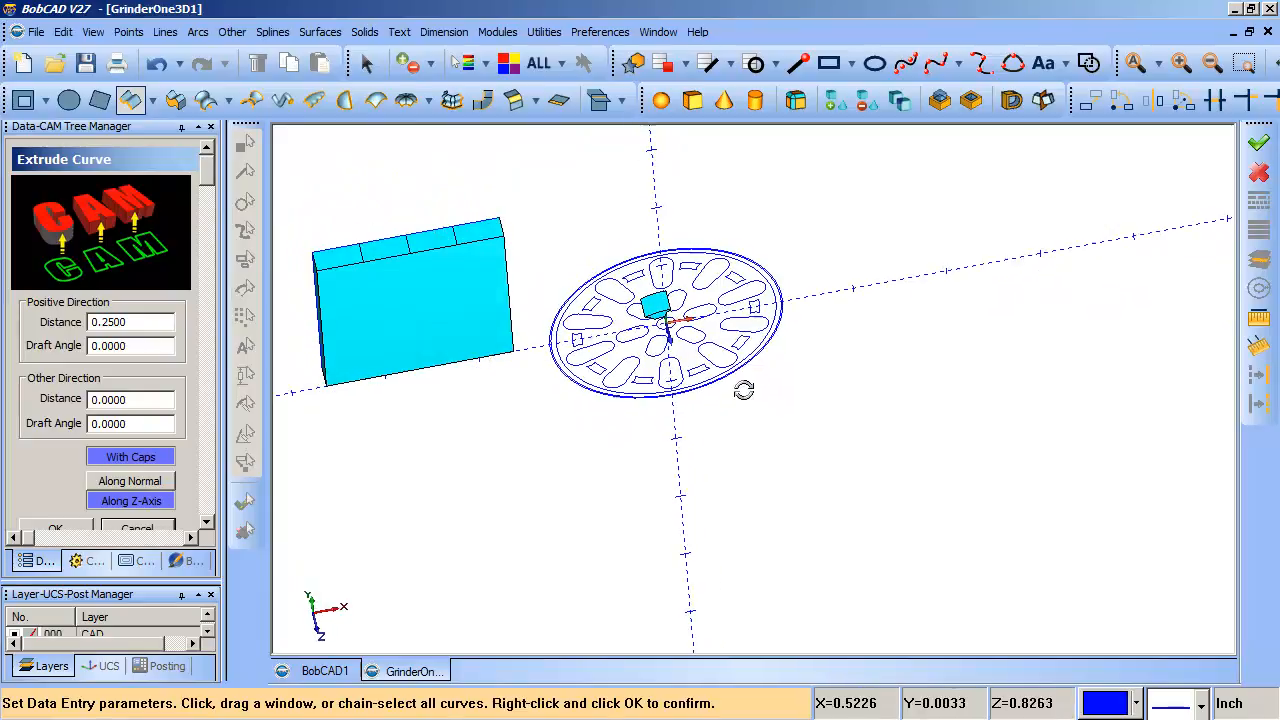
{"action": "left_click", "coordinate": [140, 529]}
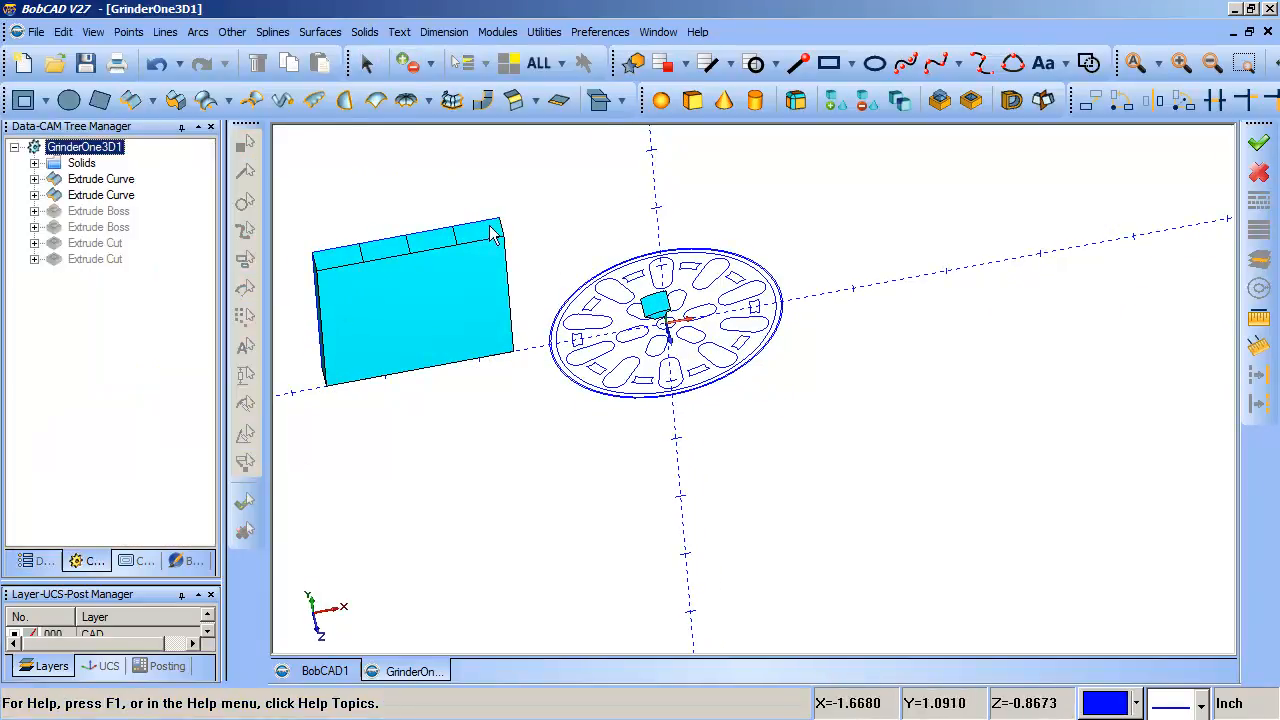
{"action": "left_click", "coordinate": [157, 63]}
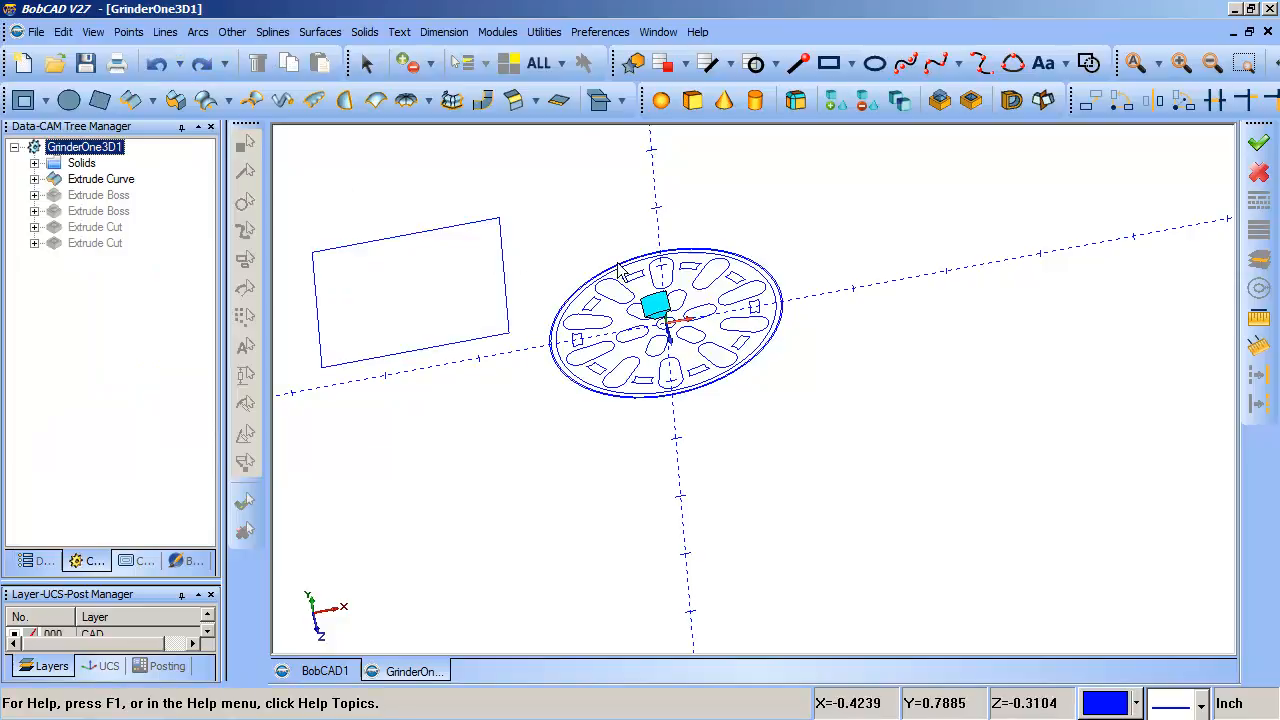
Step: Run Cleanup / Optimize on the divided edge of the rectangle to merge its segments
{"action": "middle_click_drag", "start_coordinate": [649, 256], "coordinate": [594, 170]}
{"action": "left_click", "coordinate": [368, 63]}
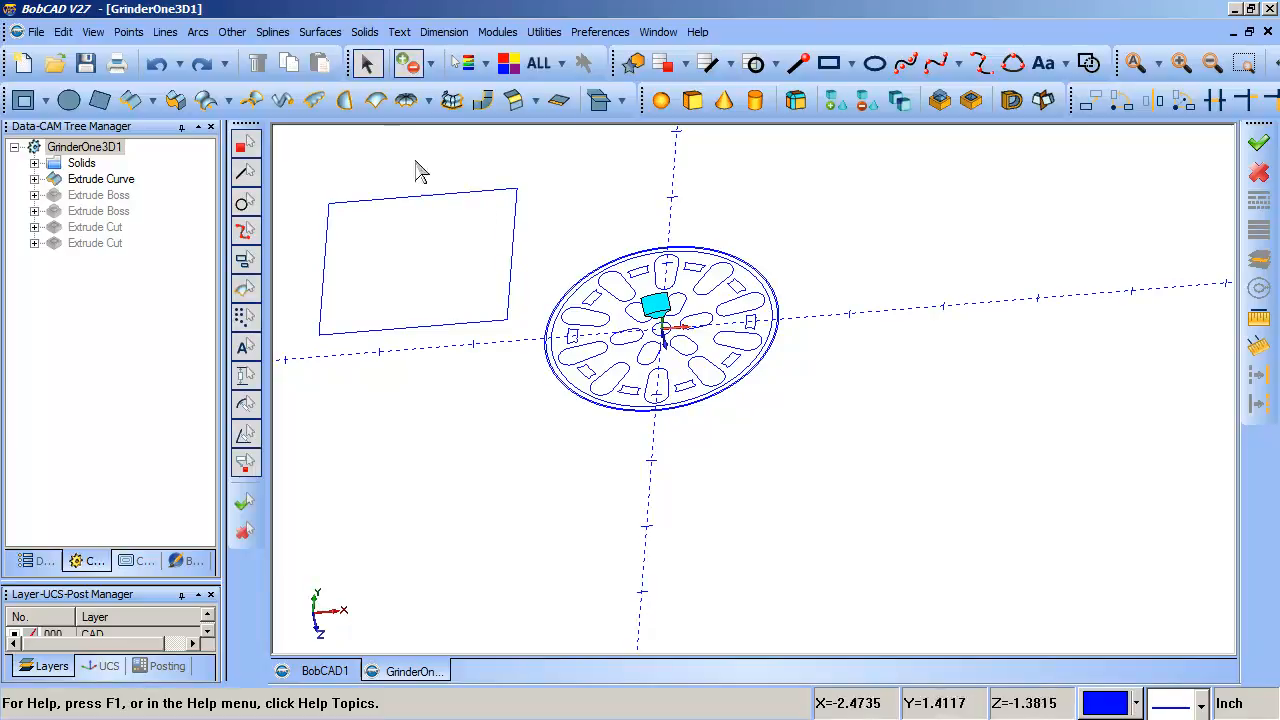
{"action": "left_click", "coordinate": [548, 34]}
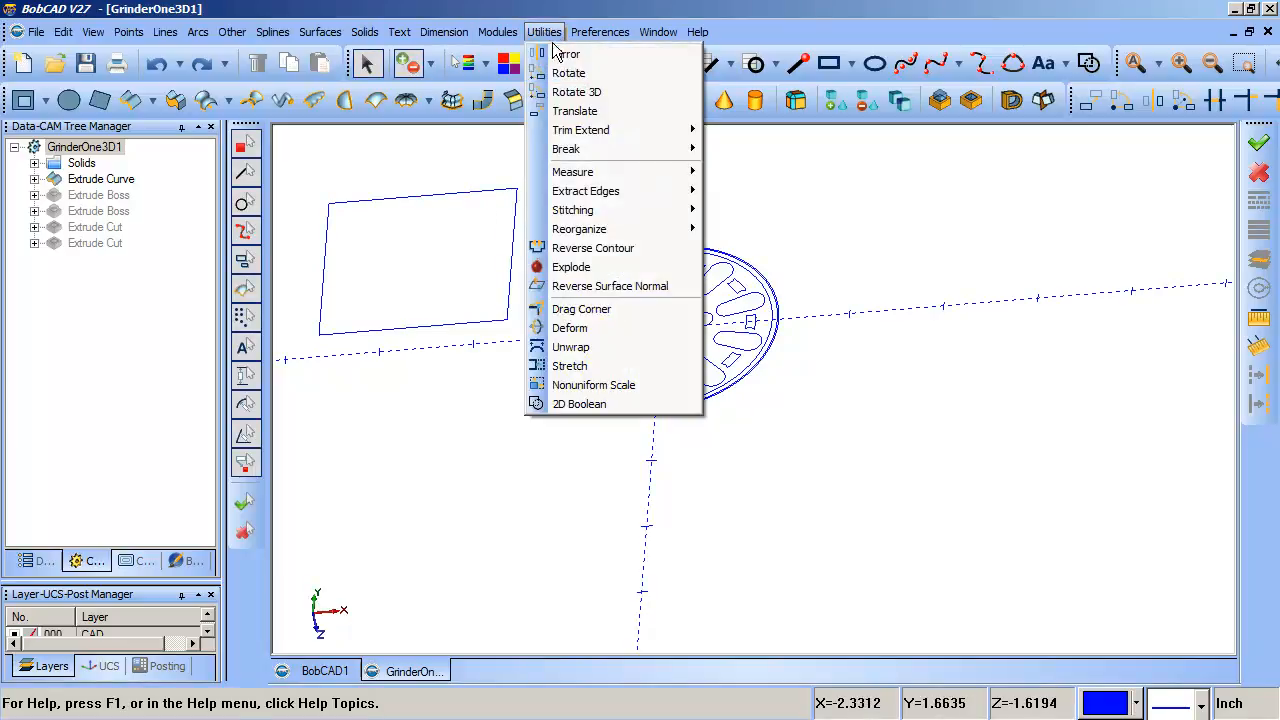
{"action": "mouse_move", "coordinate": [584, 234]}
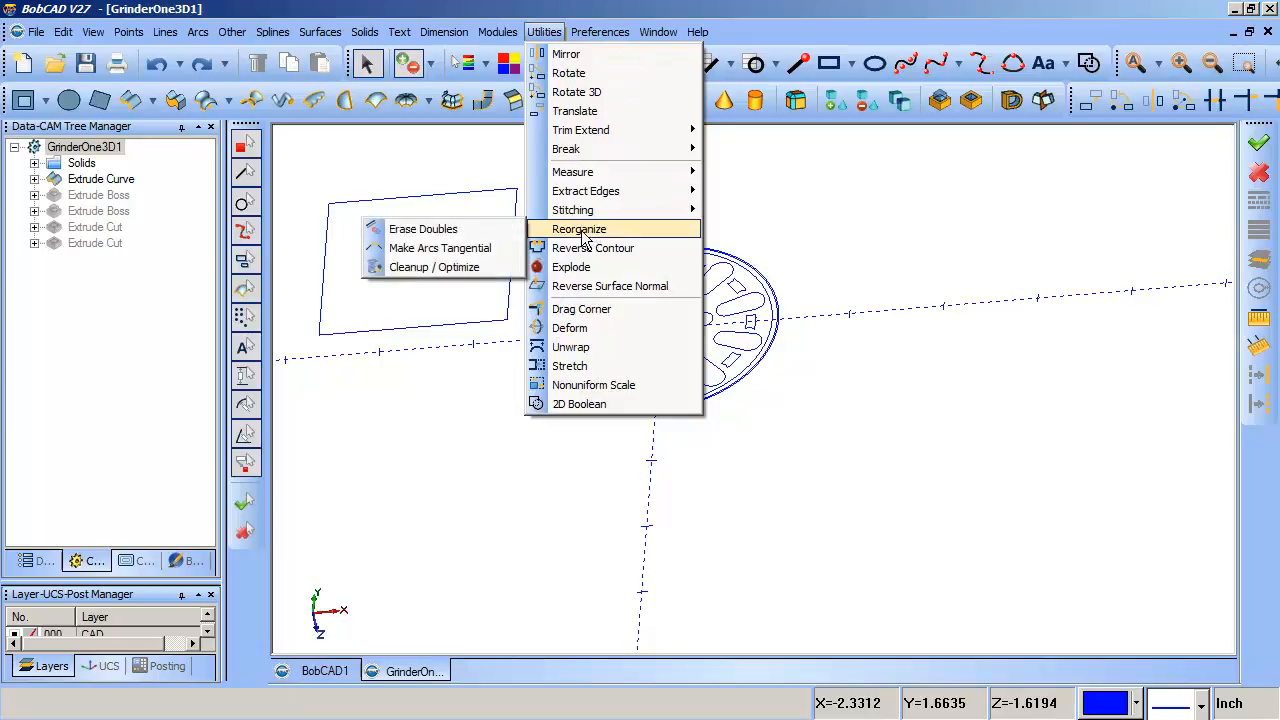
{"action": "left_click", "coordinate": [416, 266]}
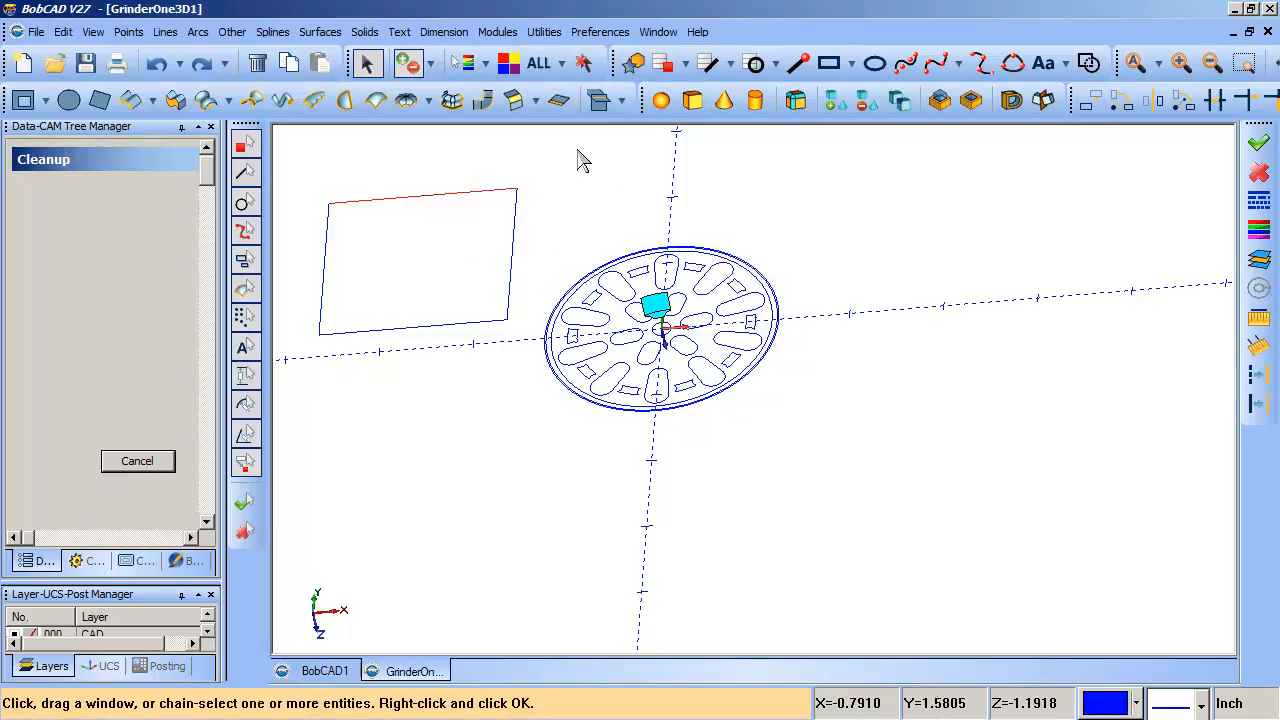
{"action": "left_click", "coordinate": [174, 462]}
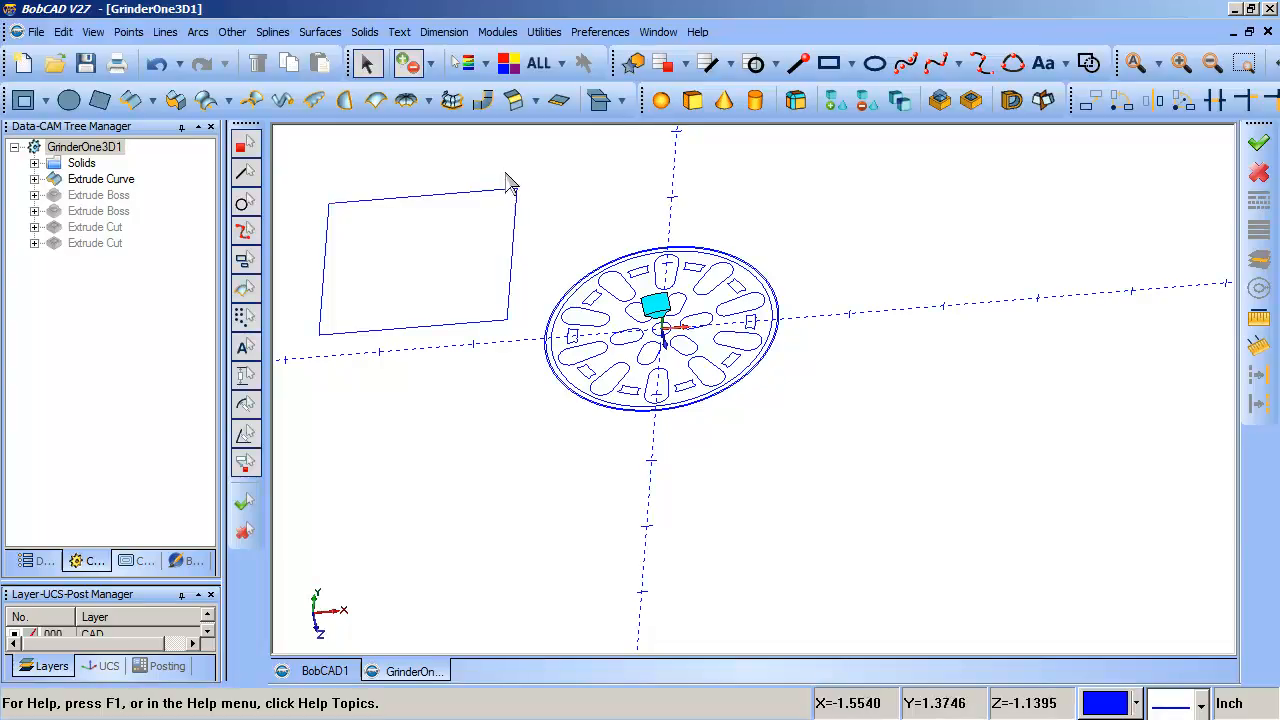
Step: Examine the corner of the rectangle up close, and inspect the extruded tooth within the grinder wireframe
{"action": "key", "text": "ctrl+w"}
{"action": "left_click_drag", "start_coordinate": [502, 171], "coordinate": [527, 225]}
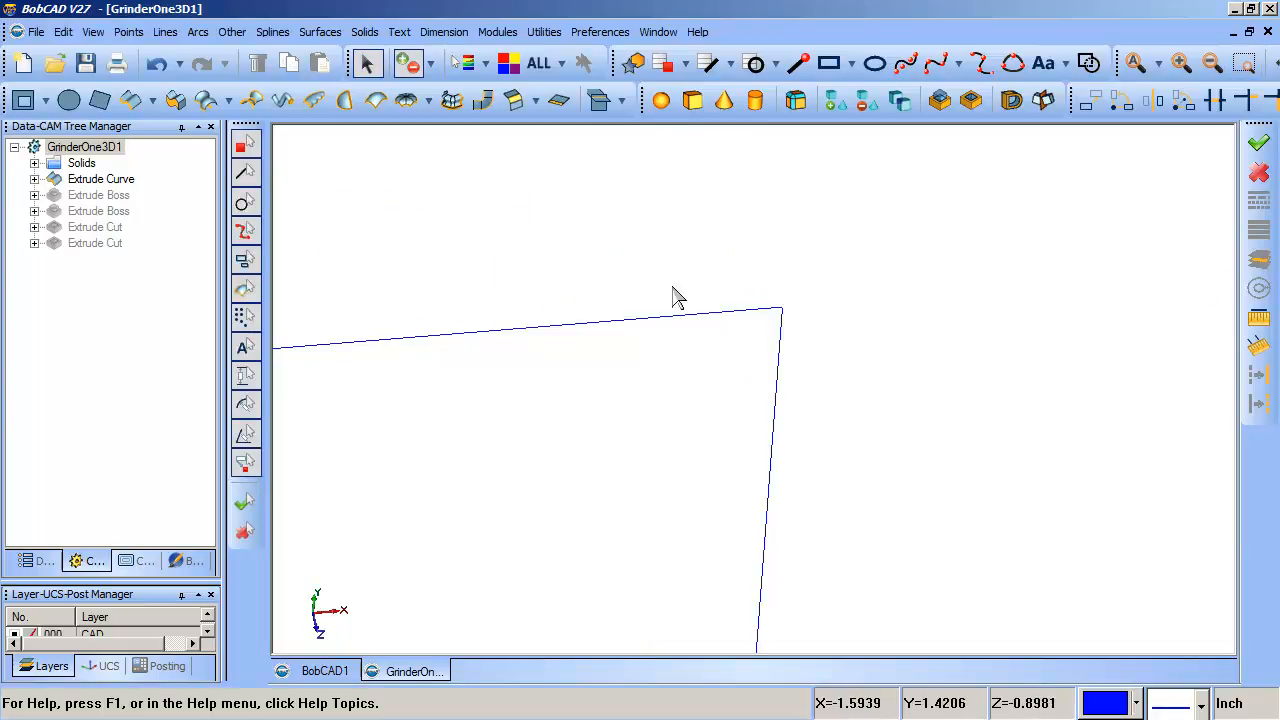
{"action": "scroll", "coordinate": [697, 238], "scroll_direction": "down", "scroll_amount": 6}
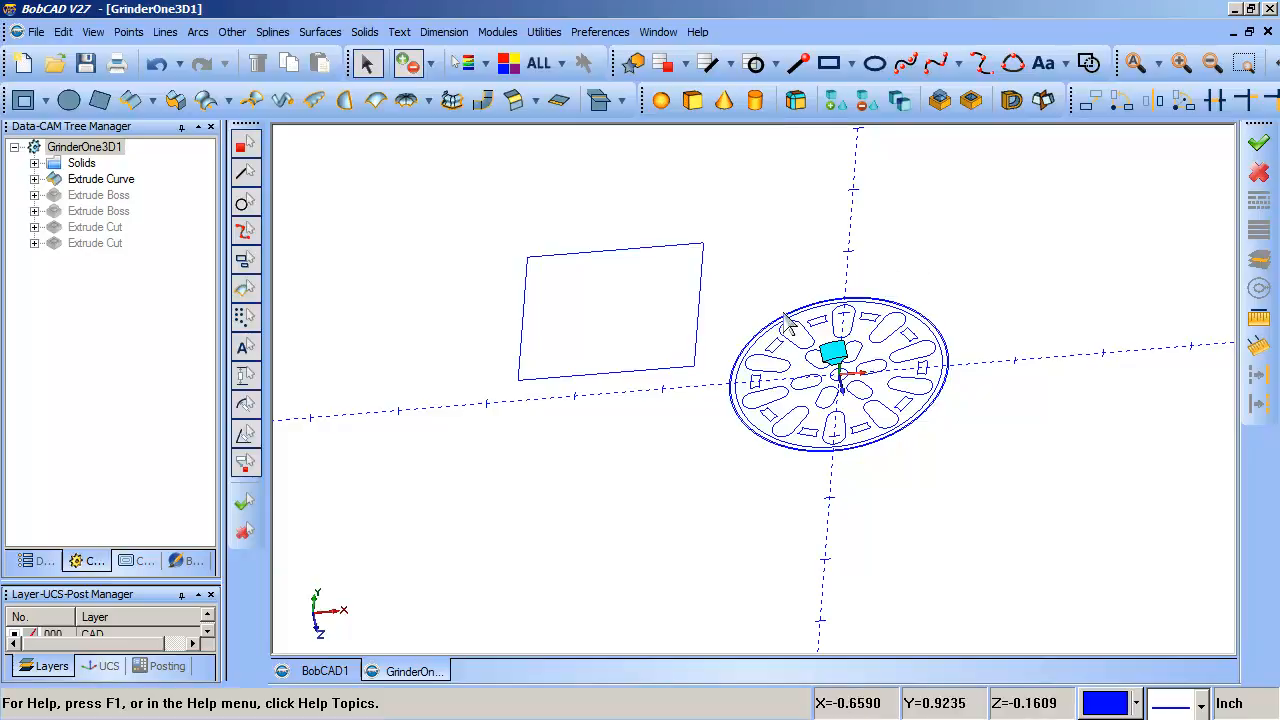
{"action": "key", "text": "ctrl+w"}
{"action": "left_click_drag", "start_coordinate": [784, 314], "coordinate": [928, 443]}
{"action": "middle_click_drag", "start_coordinate": [932, 395], "coordinate": [714, 394]}
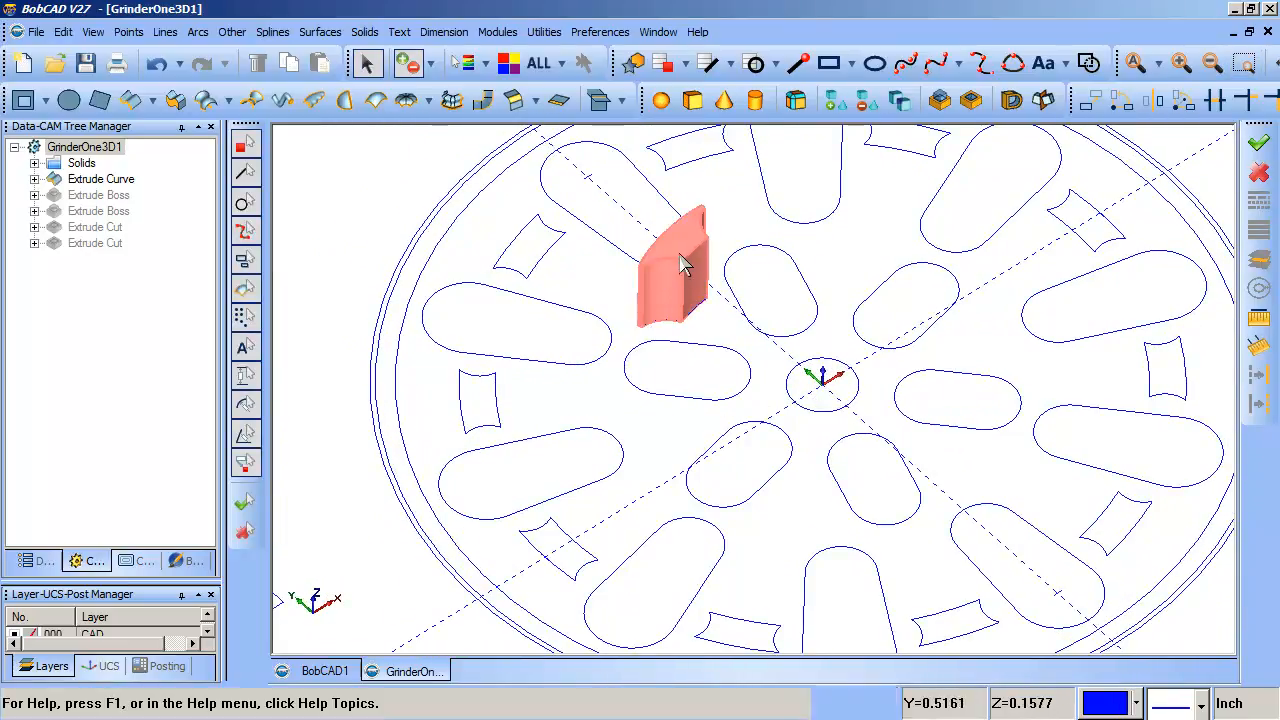